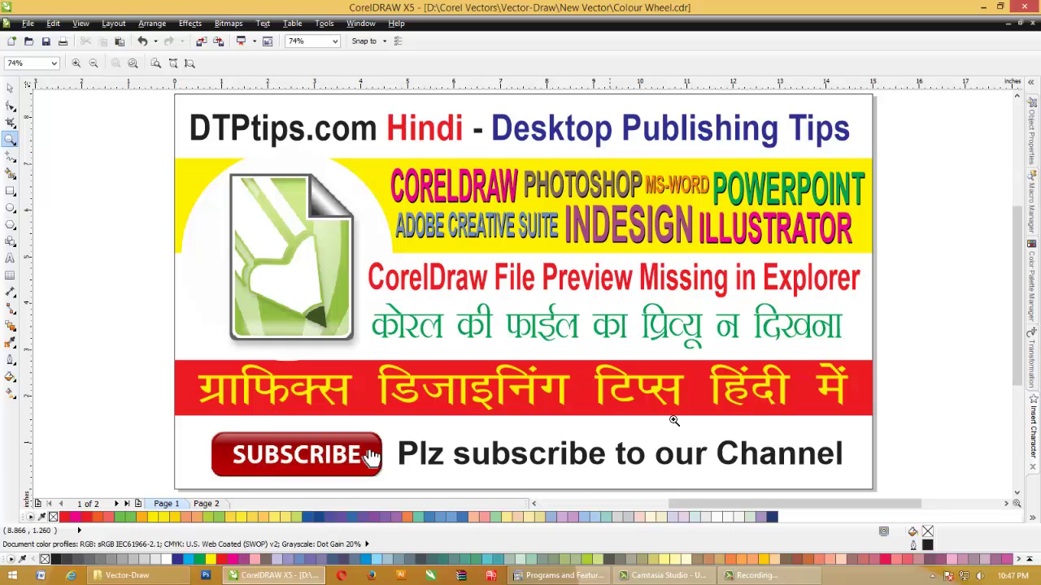
- View the subscribe buttons in the YouTube screenshot on page 2, and return to page 1
left_click(208, 505)
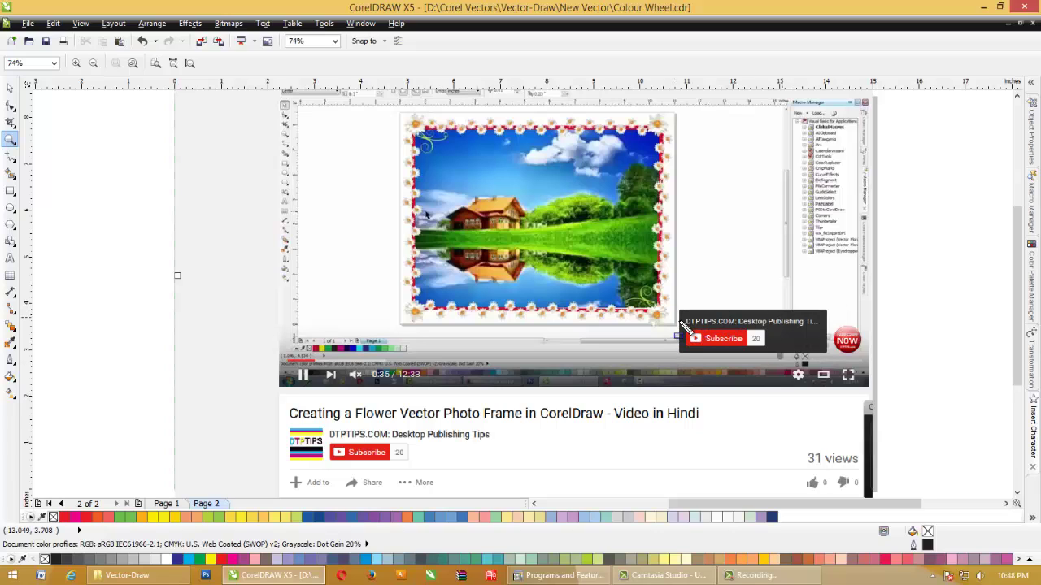
left_click_drag(678, 324, 776, 352)
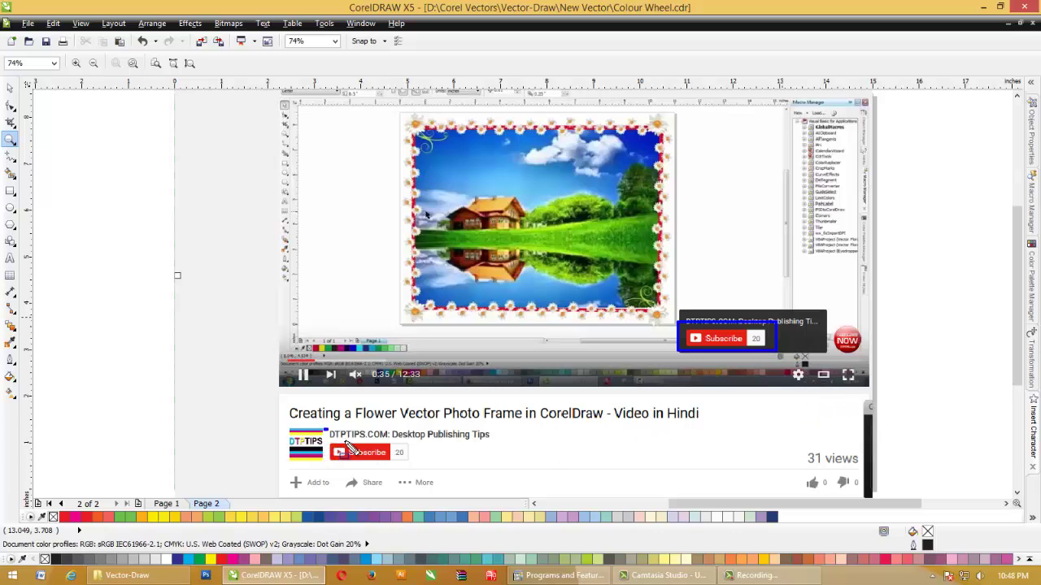
left_click_drag(323, 429, 417, 465)
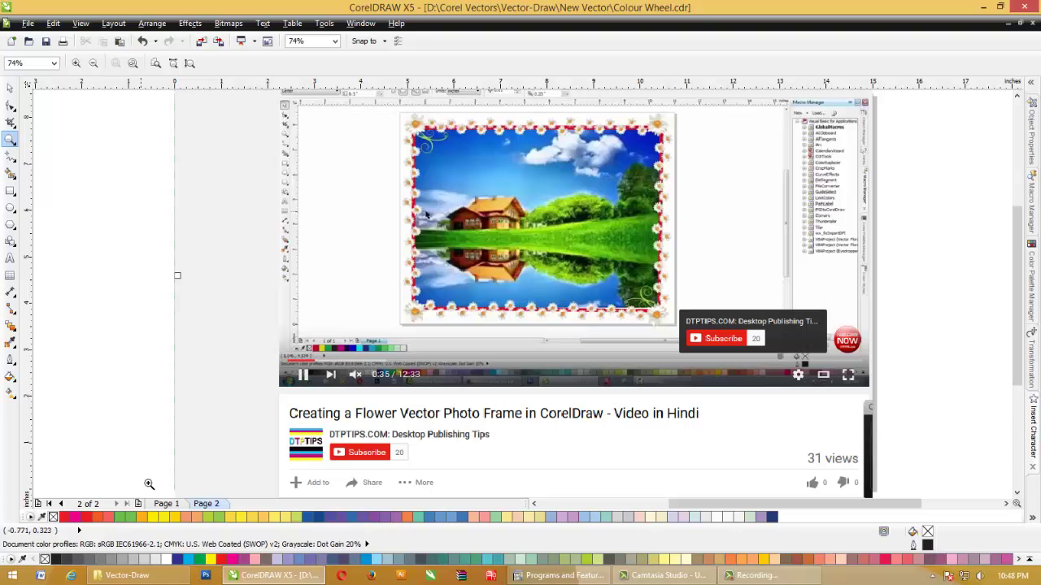
left_click(167, 504)
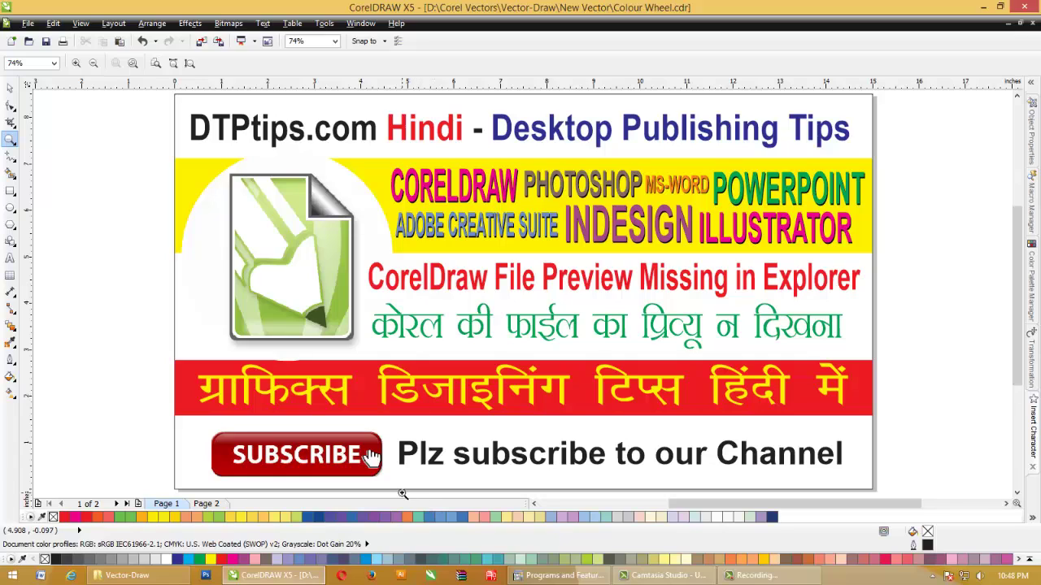
- Open the Windows Control Panel and go to Programs and Features from the full list of items
key("super")
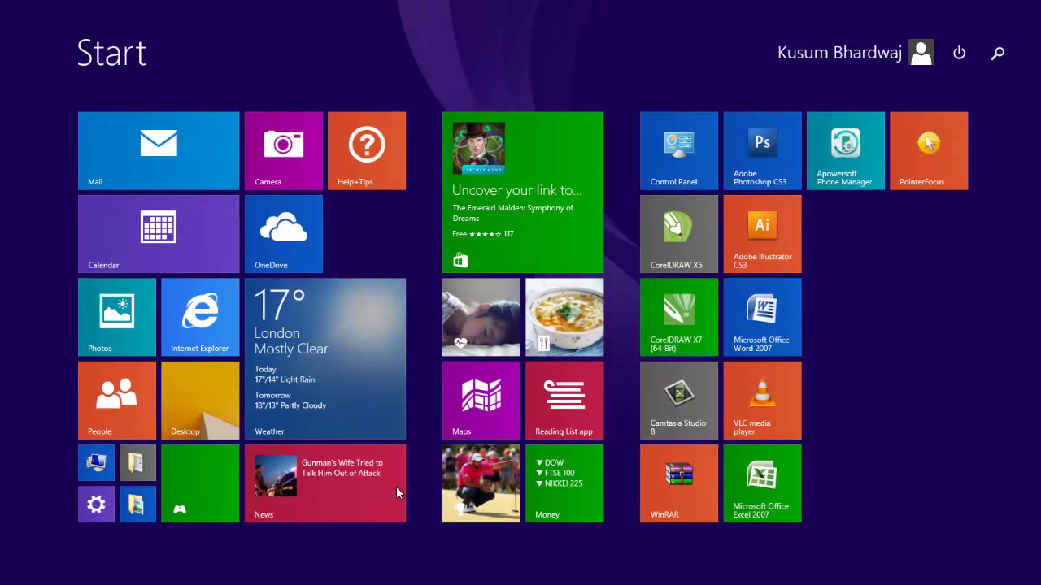
type("control Panel")
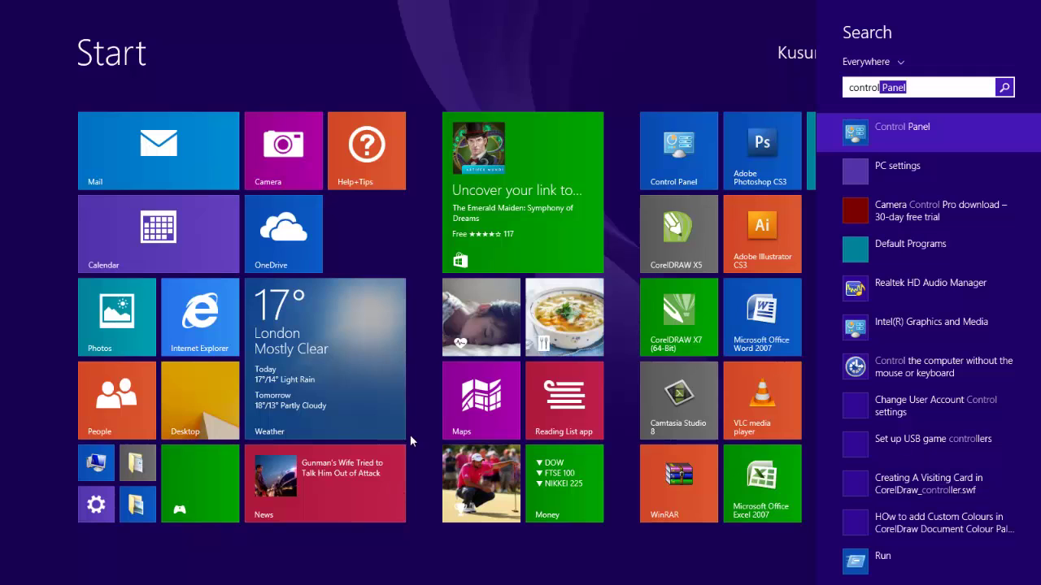
left_click(673, 156)
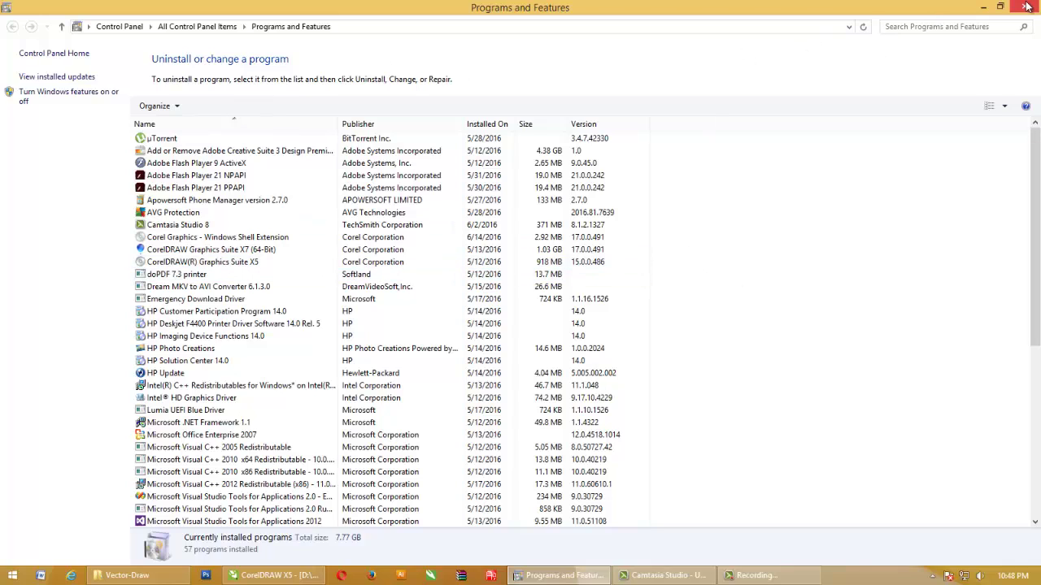
left_click(191, 27)
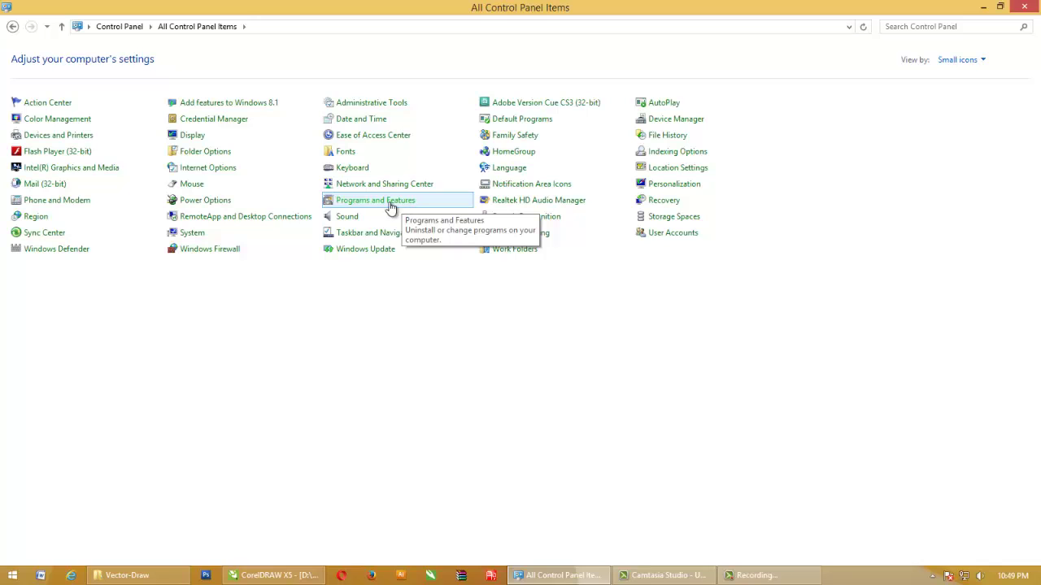
left_click(366, 203)
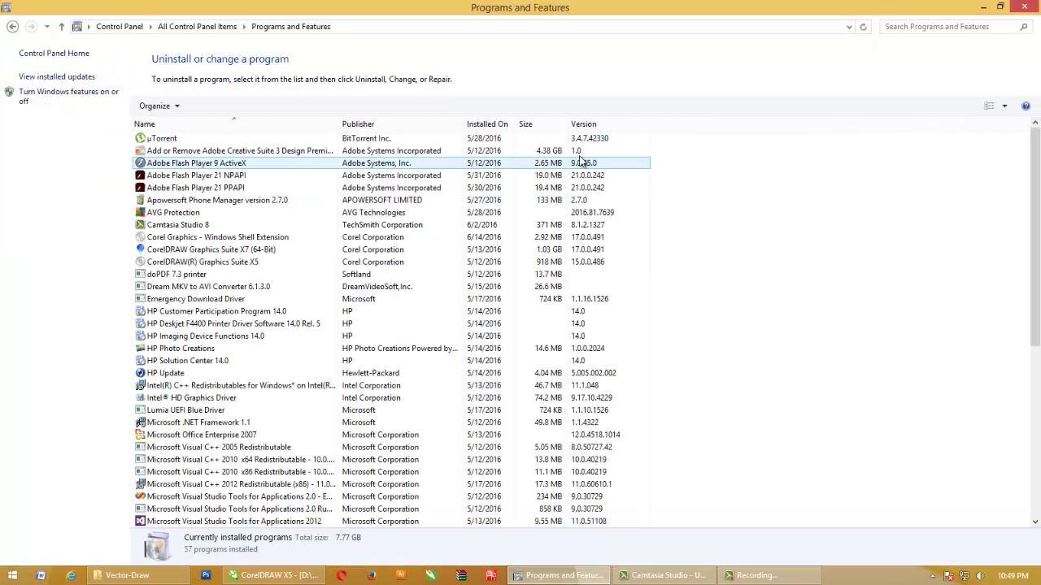
- Uninstall Corel Graphics - Windows Shell Extension from the installed programs
scroll(269, 398, "down", 8)
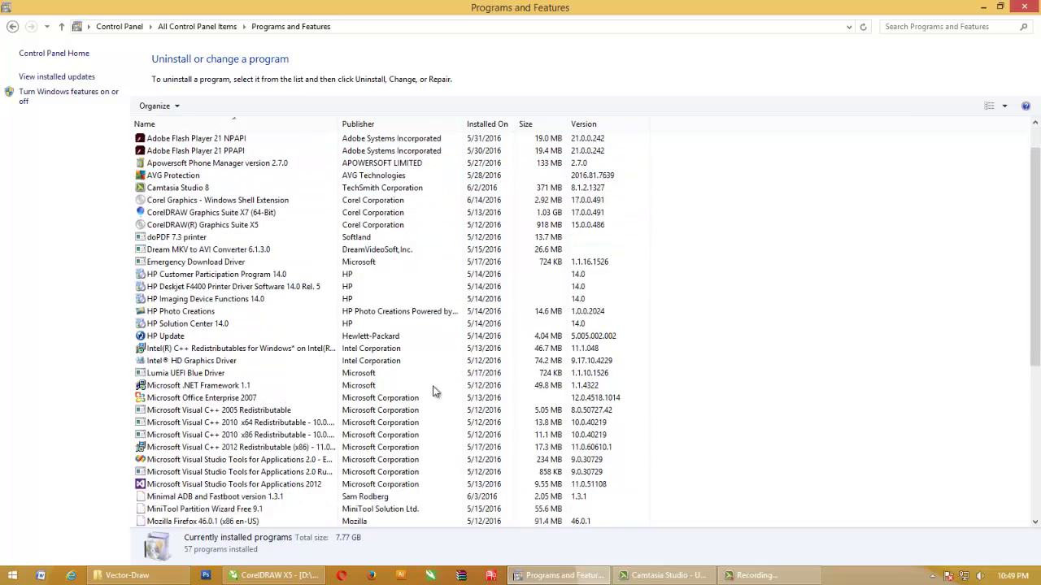
scroll(328, 435, "up", 7)
scroll(331, 434, "up", 2)
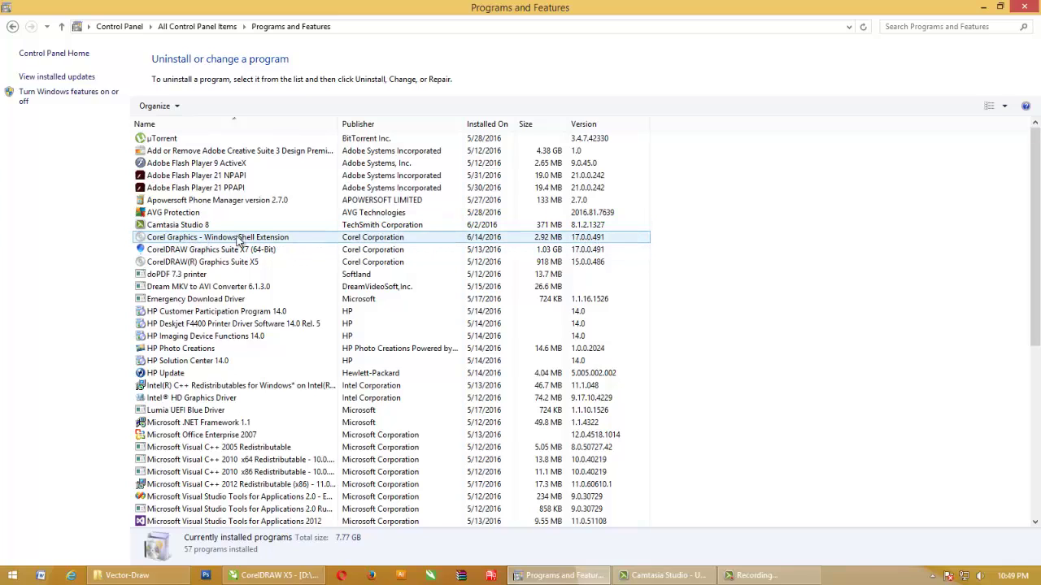
right_click(511, 236)
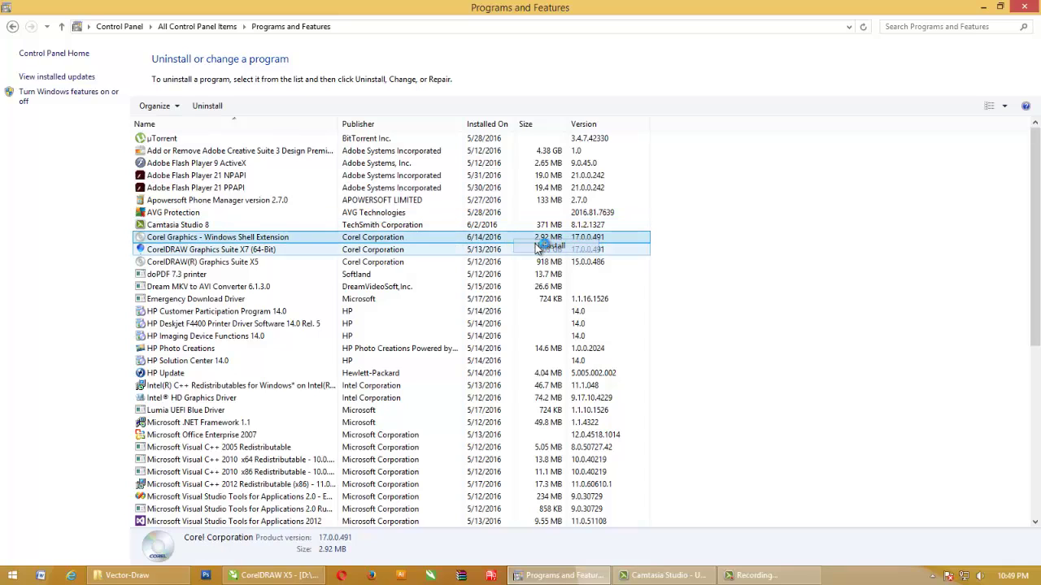
left_click(539, 247)
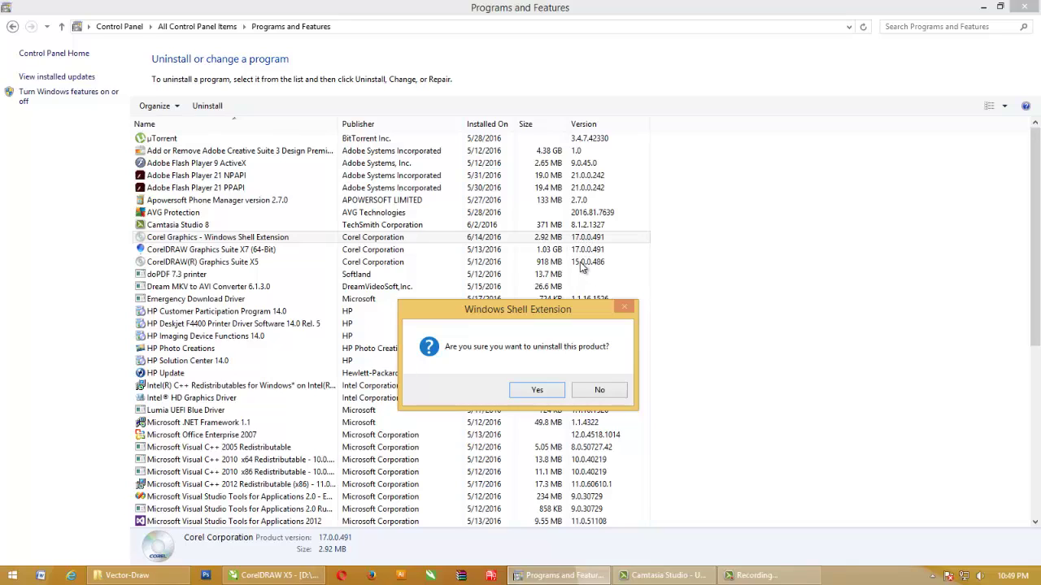
left_click(535, 394)
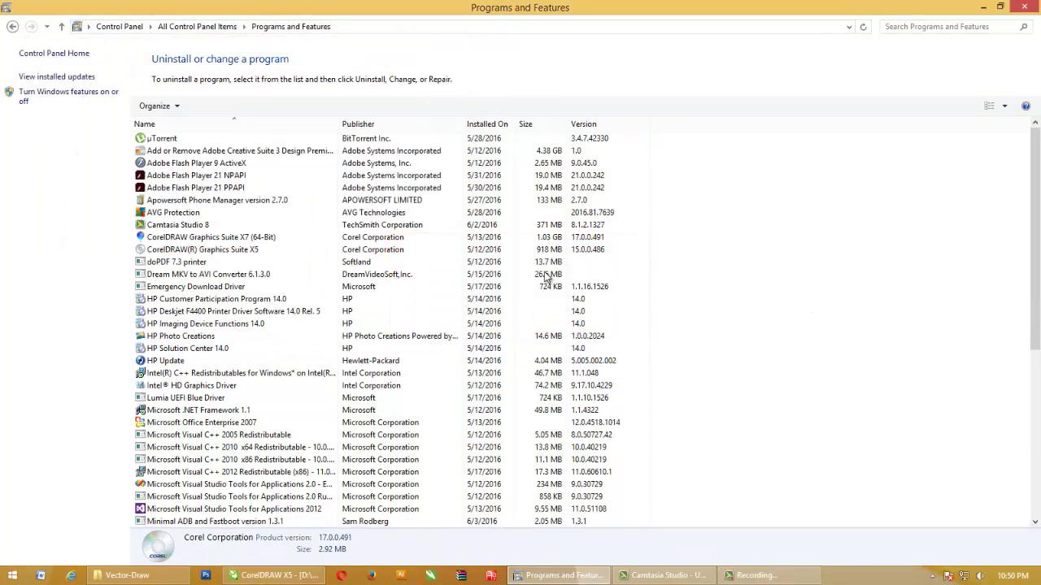
- Switch to File Explorer and open the Program Files (x86) folder on Local Disk (C:)
left_click(130, 576)
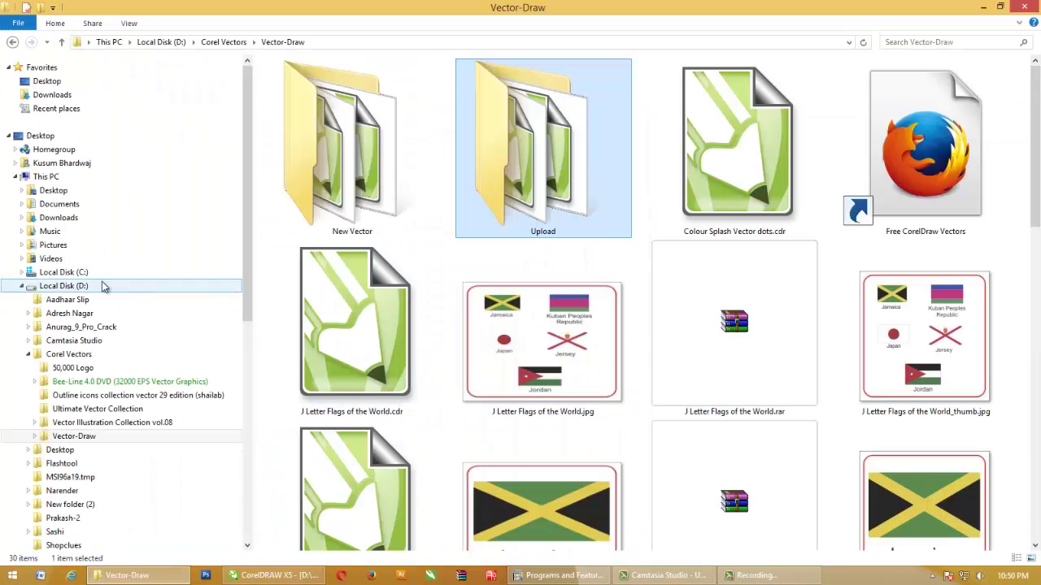
left_click(61, 273)
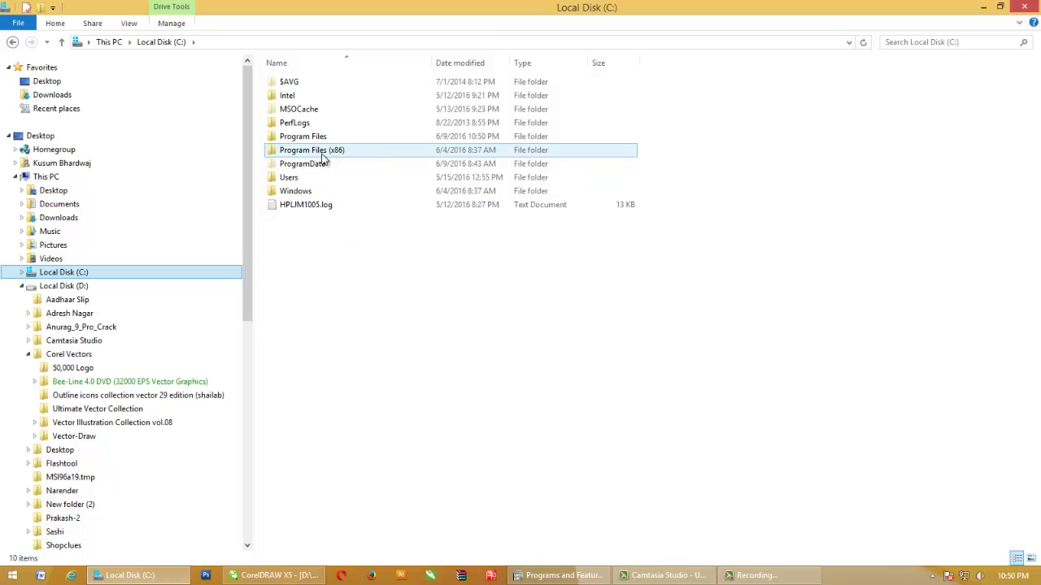
left_click(302, 162)
left_click(304, 140)
left_click(308, 152)
left_click(322, 166)
left_click(558, 286)
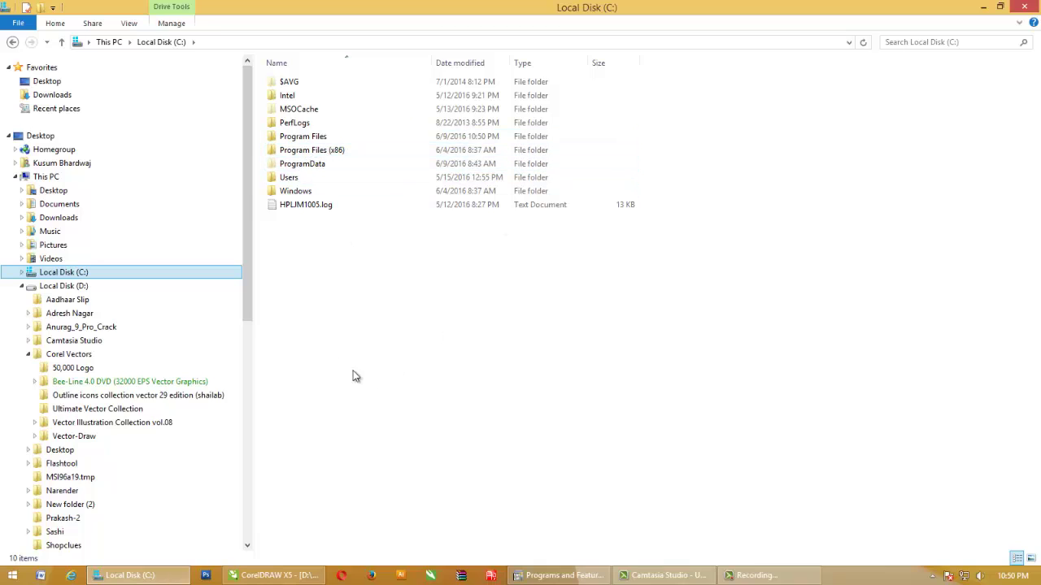
left_click(325, 191)
left_click(298, 150)
left_click(306, 138)
left_click(315, 153)
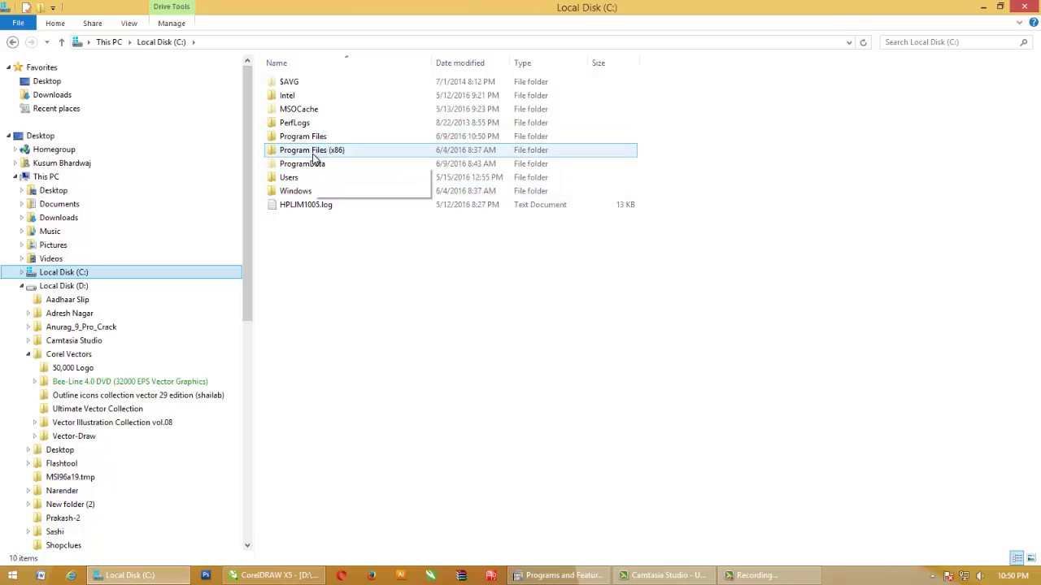
double_click(315, 153)
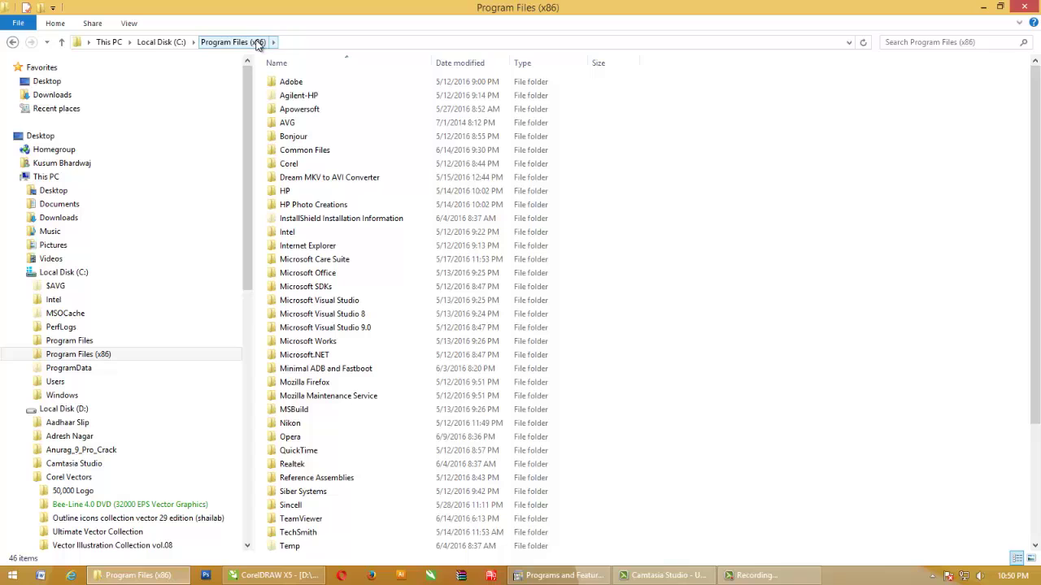
- Check which CorelDRAW version folder is in the Corel folder under Program Files
left_click(75, 342)
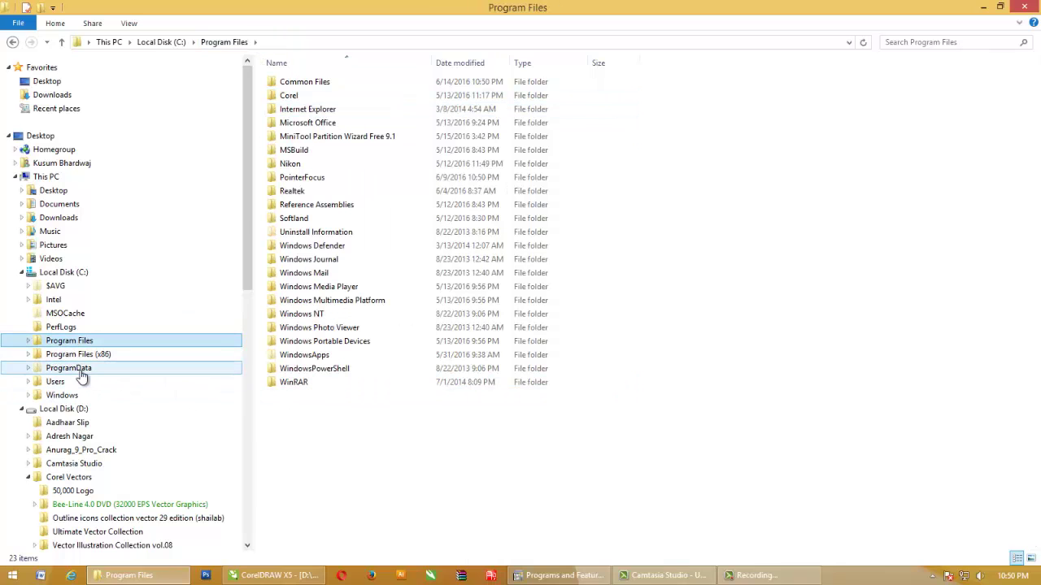
double_click(301, 96)
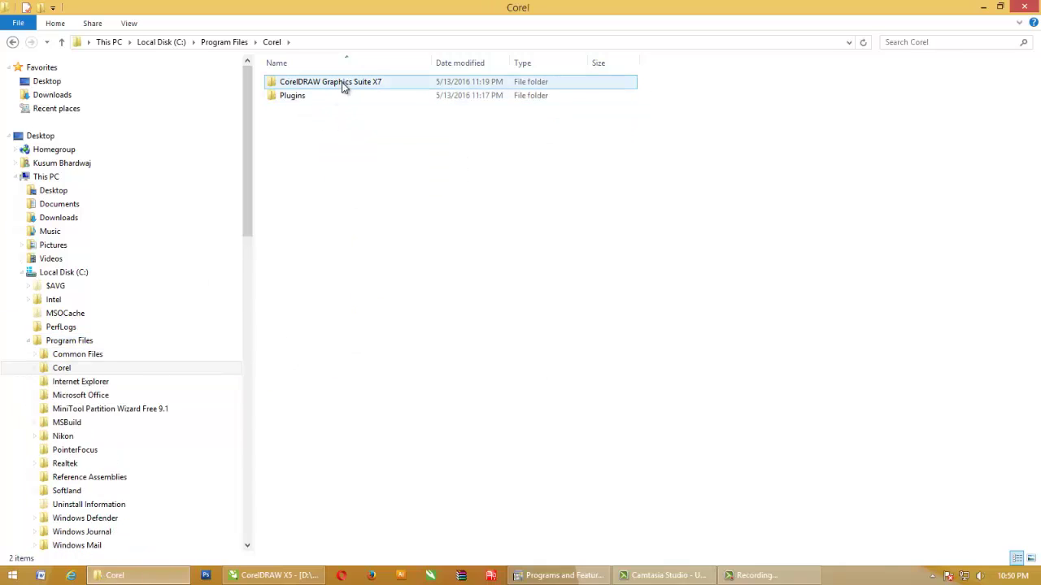
left_click(29, 341)
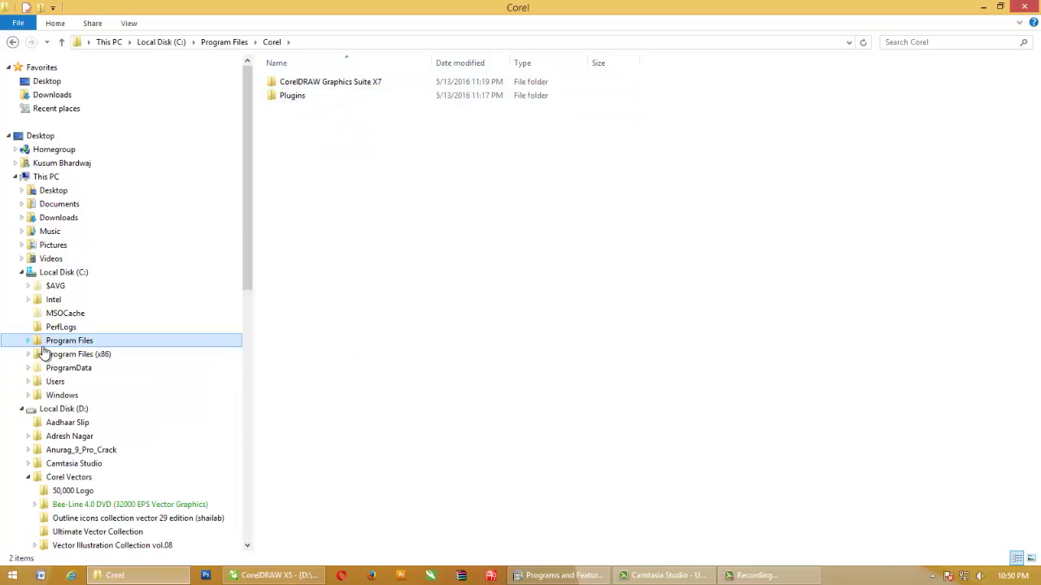
- Open the CorelDRAW Graphics Suite X5 folder inside Corel in Program Files (x86)
left_click(74, 355)
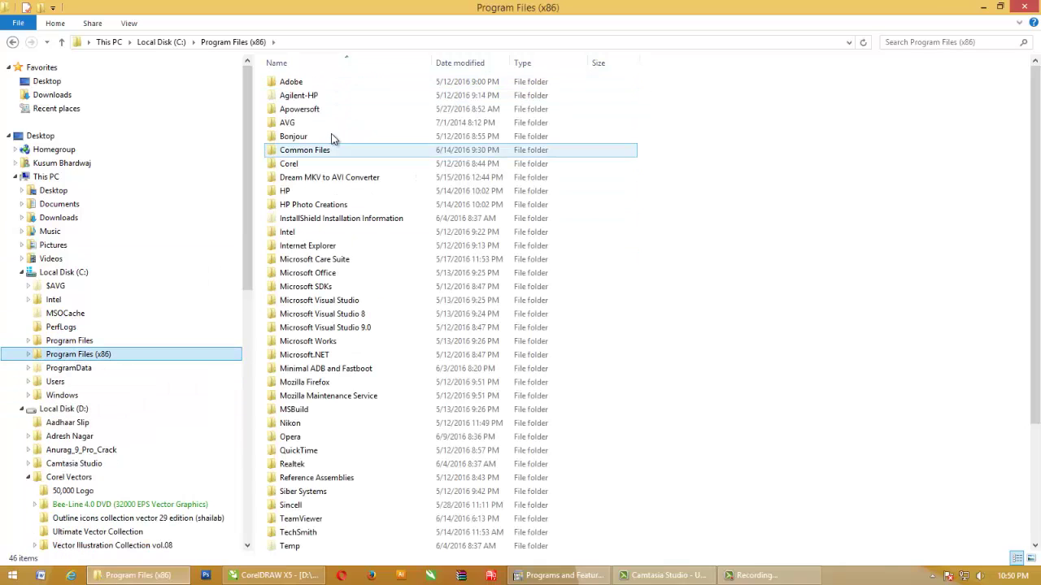
double_click(287, 167)
double_click(318, 84)
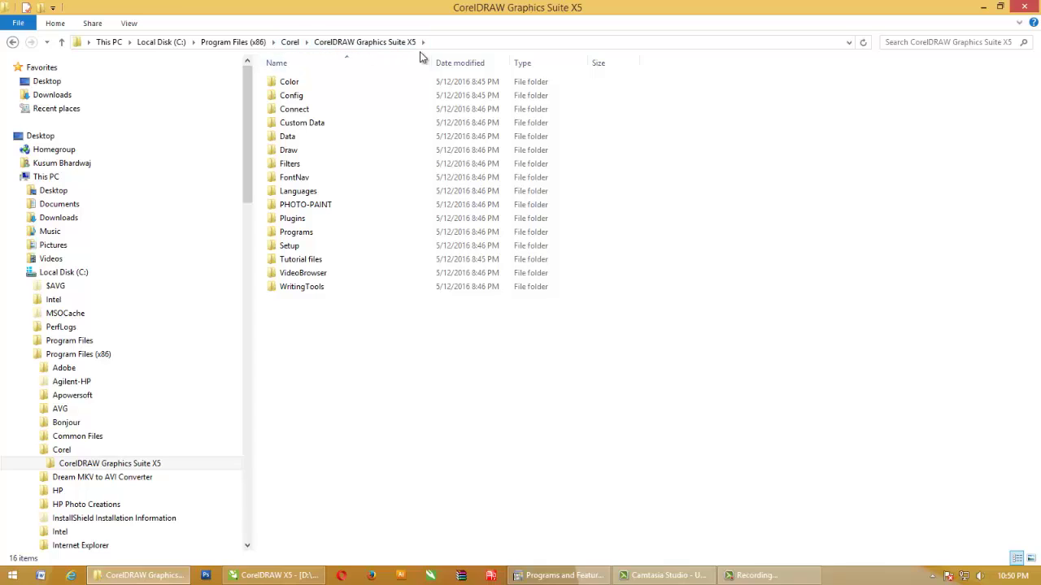
- Search the CorelDRAW Graphics Suite X5 folder for shellext.msi and open the location of the found installer
left_click(909, 42)
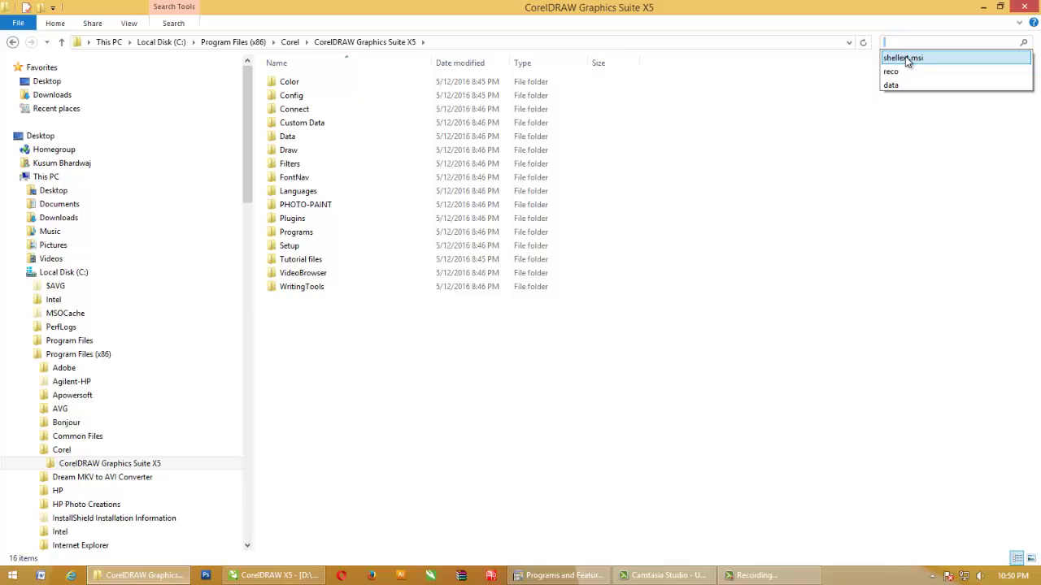
left_click(904, 58)
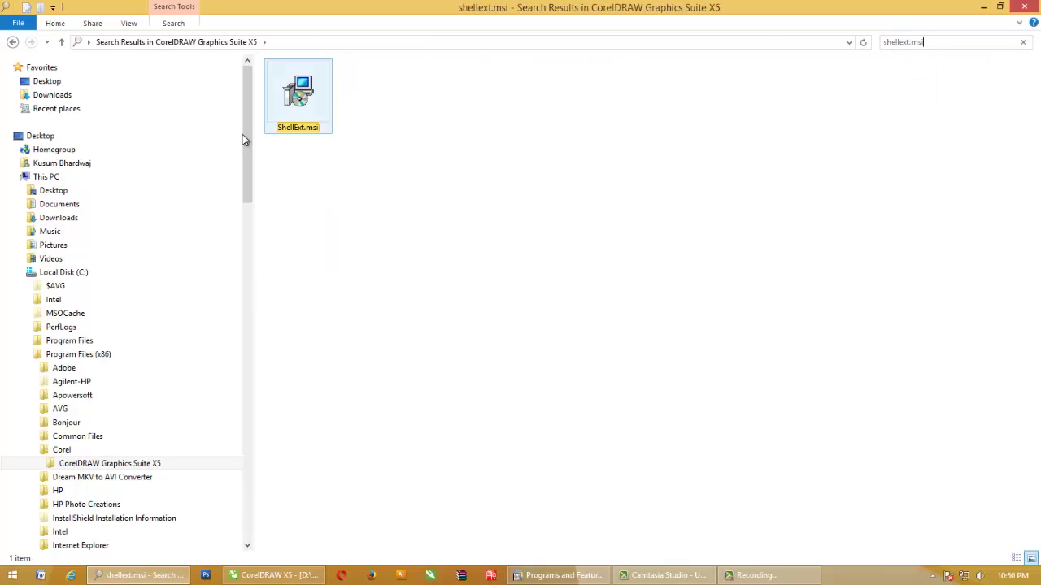
left_click(298, 98)
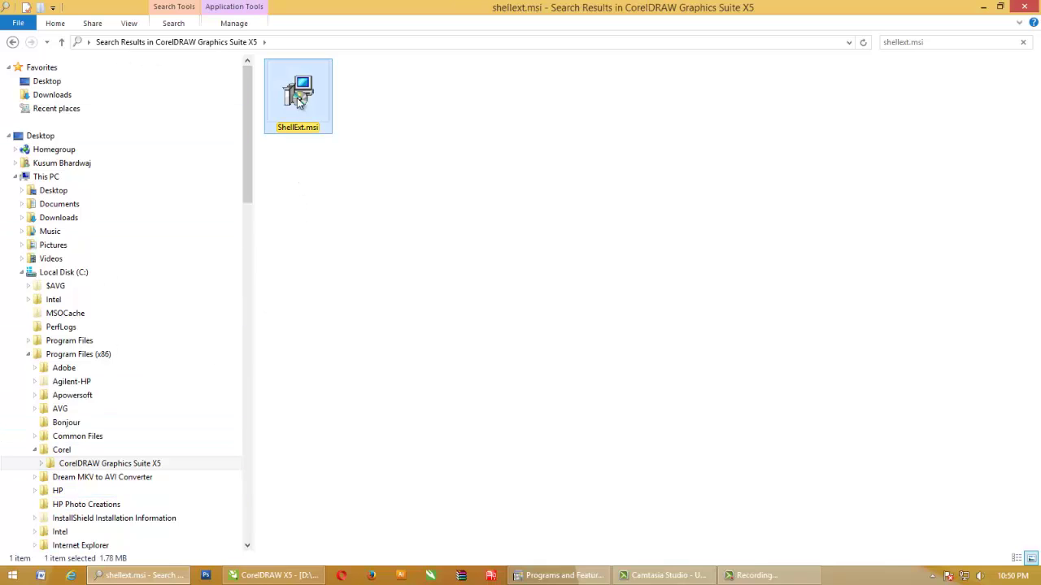
right_click(298, 98)
left_click(397, 362)
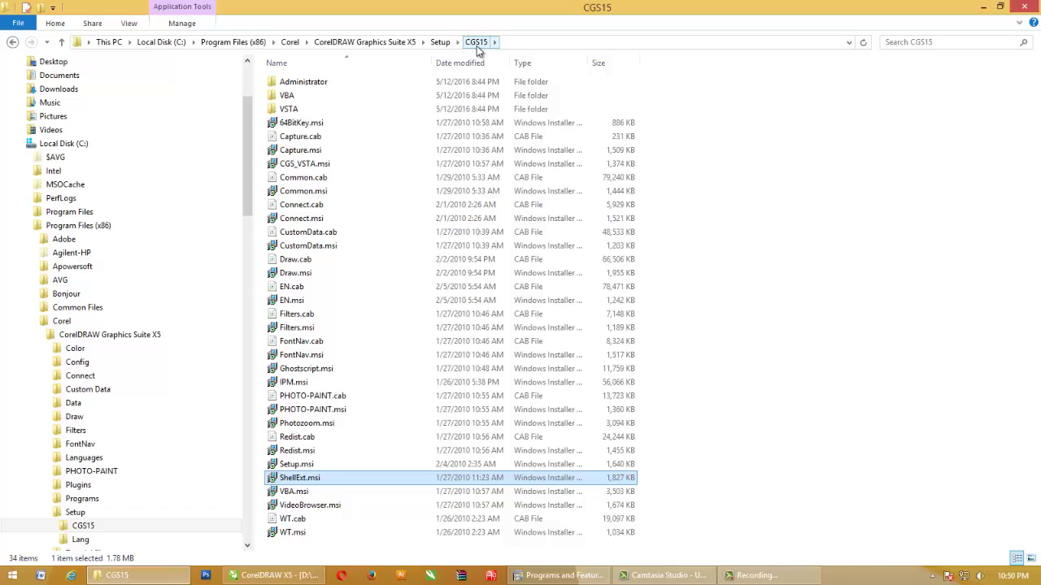
- Copy the file name ShellExt.msi, and create a new 12 by 18 inch CMYK document at 300 dpi in CorelDRAW
left_click(307, 478)
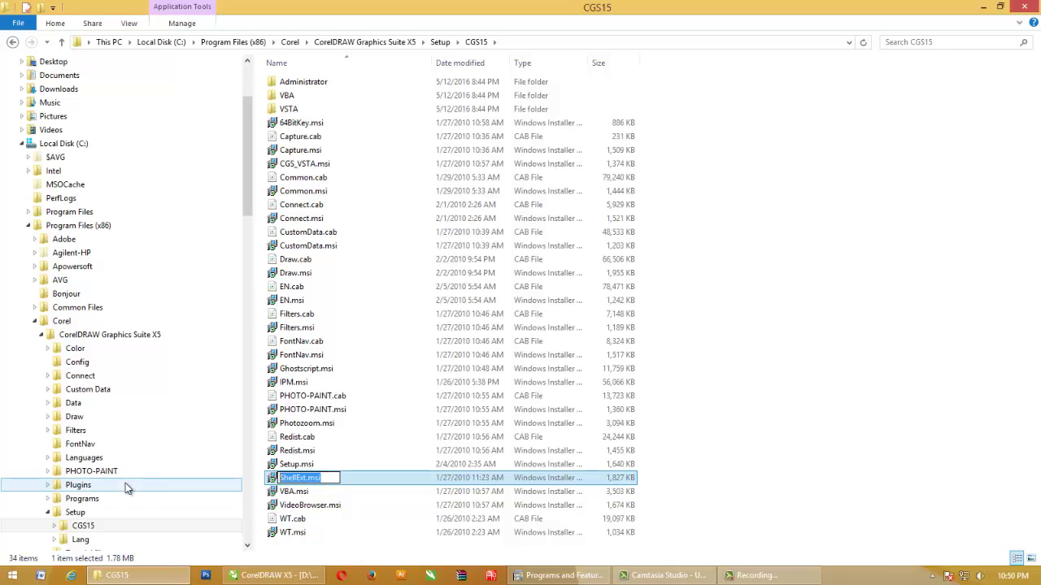
key("alt+Tab")
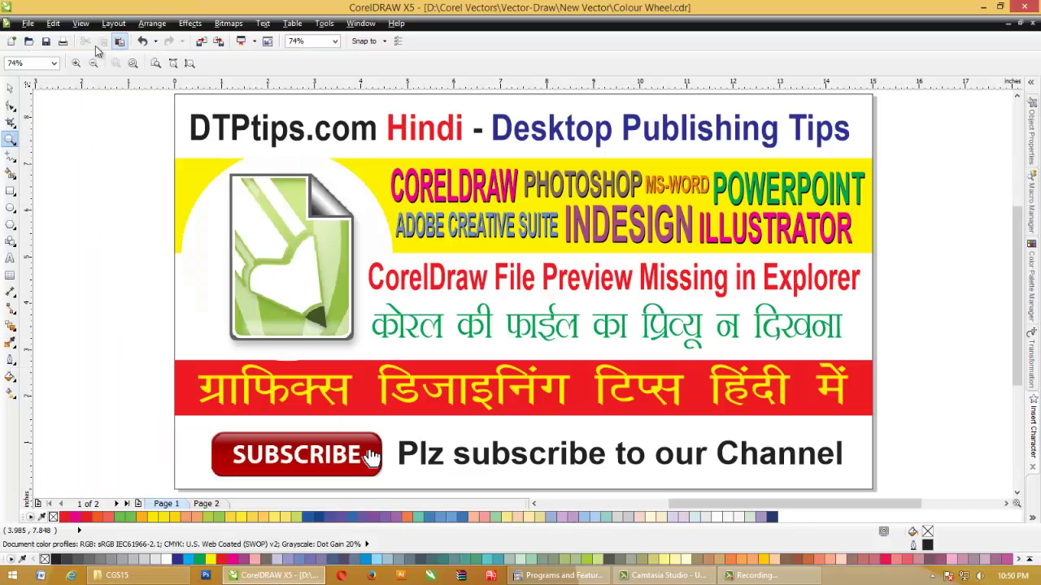
left_click(12, 42)
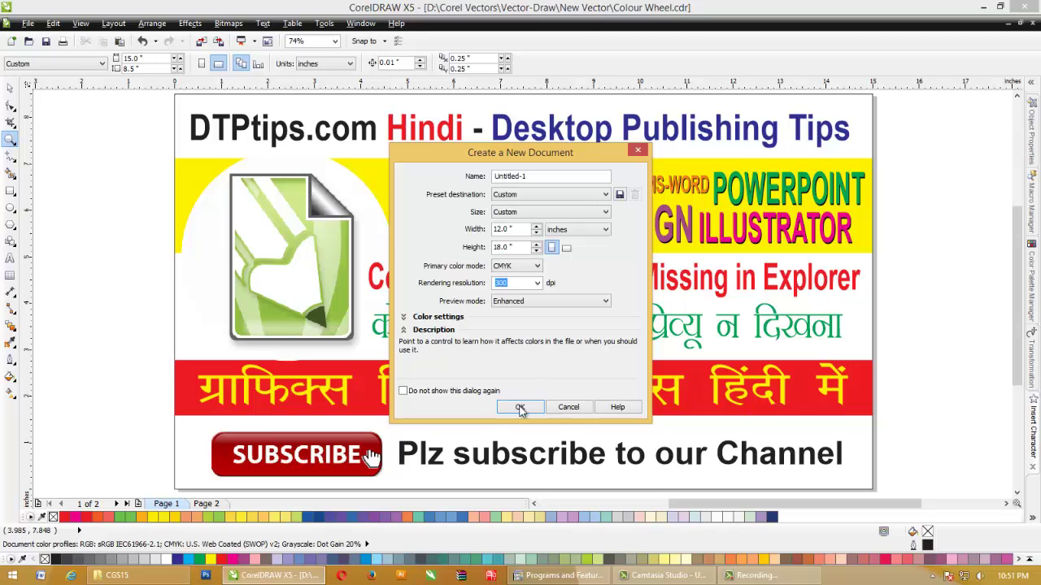
left_click(520, 408)
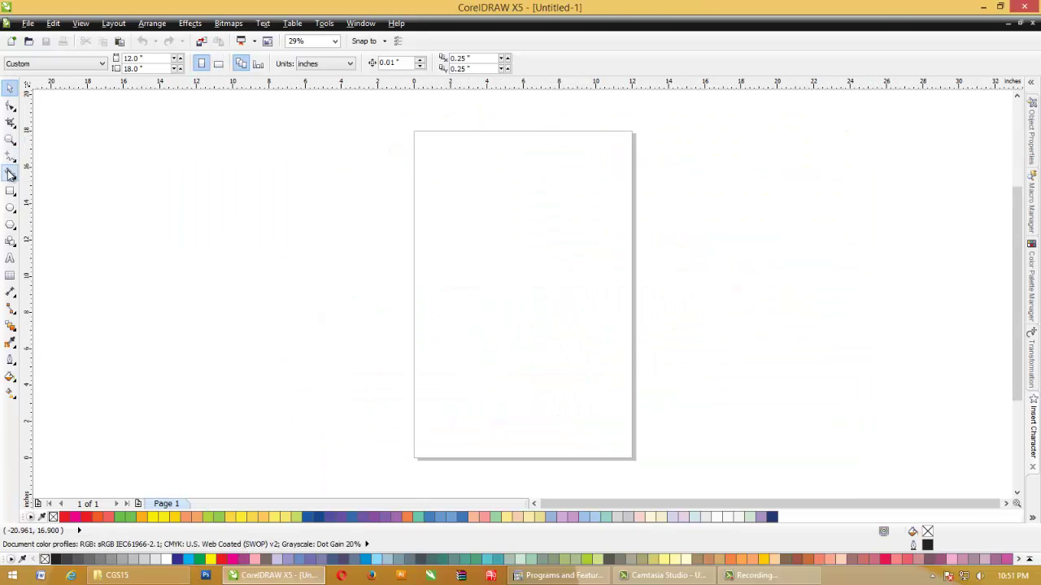
- Place the text ShellExt.msi in the upper part of the page and enlarge it to about 9.3 inches wide
left_click(10, 257)
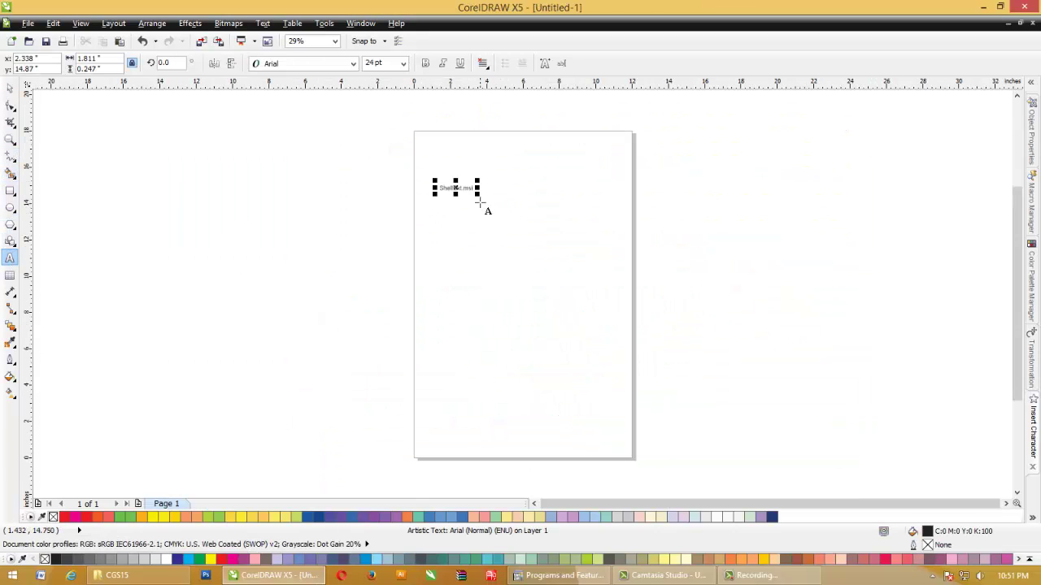
left_click_drag(476, 193, 614, 241)
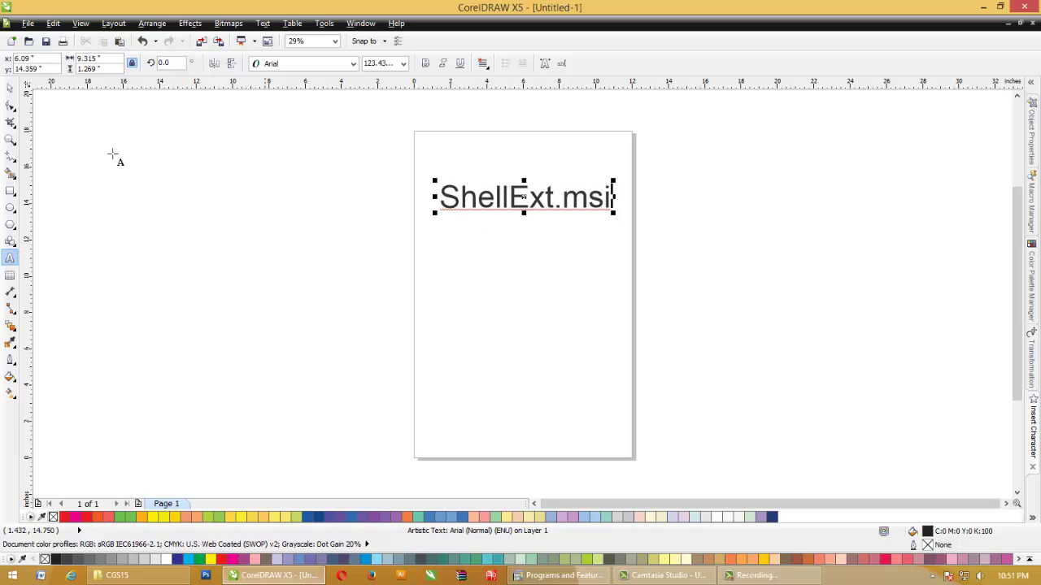
left_click(10, 87)
left_click(586, 235)
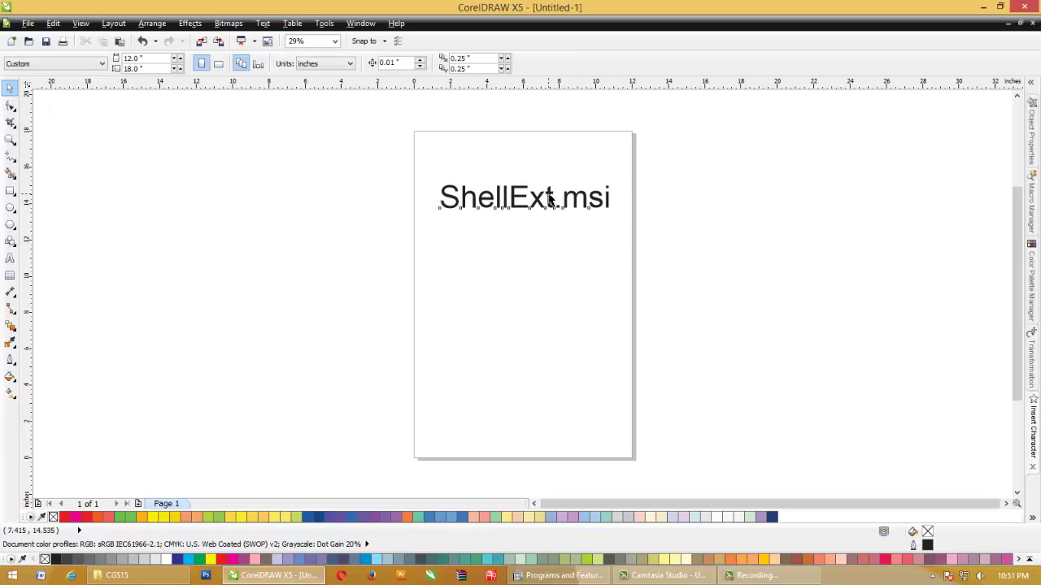
- Shift the ShellExt.msi text slightly up and to the left on the page
left_click_drag(550, 199, 544, 189)
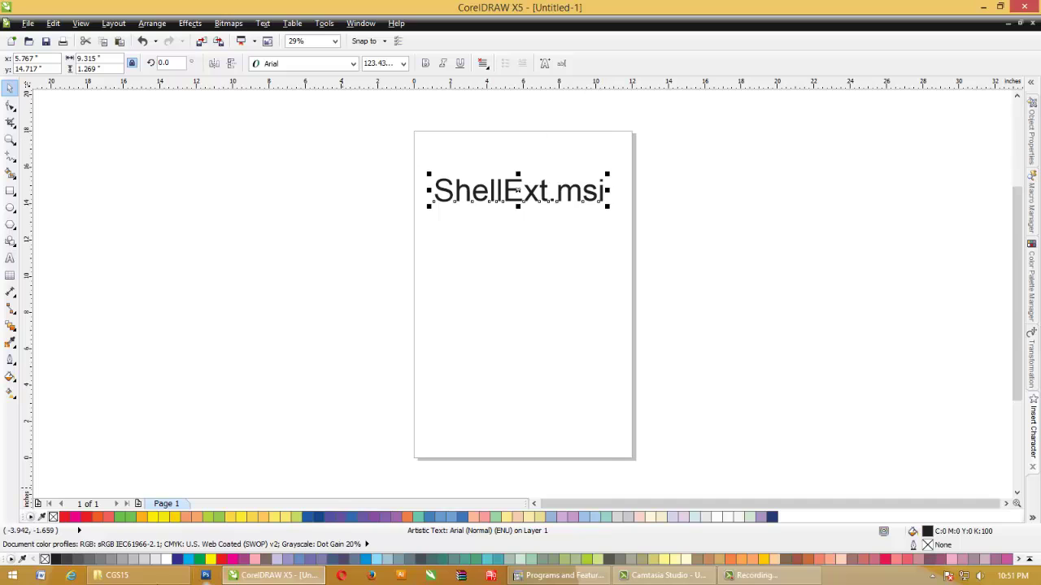
- Switch to the CGS15 folder in File Explorer and install the Windows Shell Extension from ShellExt.msi, accepting the license terms
left_click(116, 575)
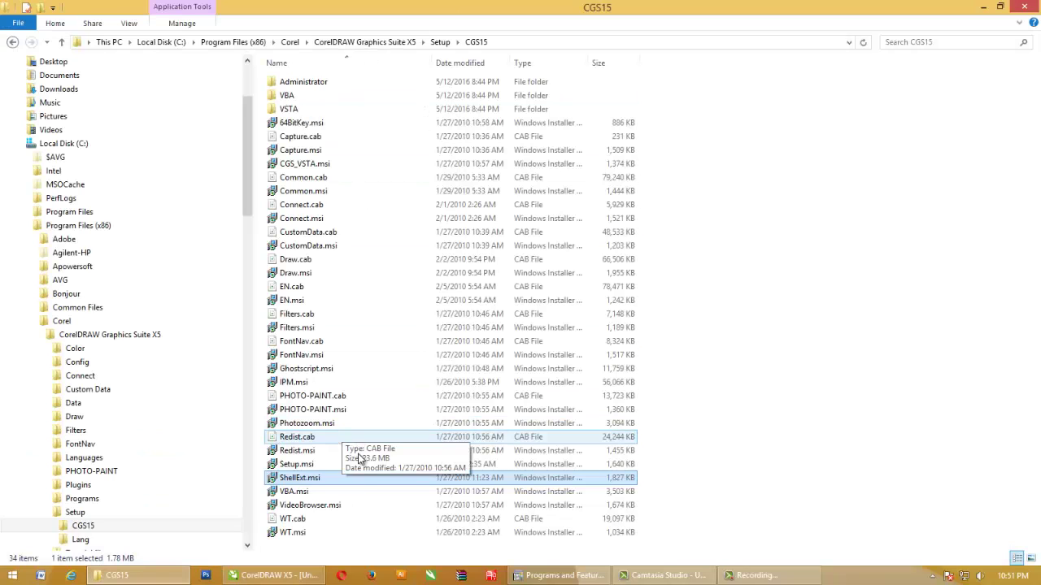
double_click(302, 483)
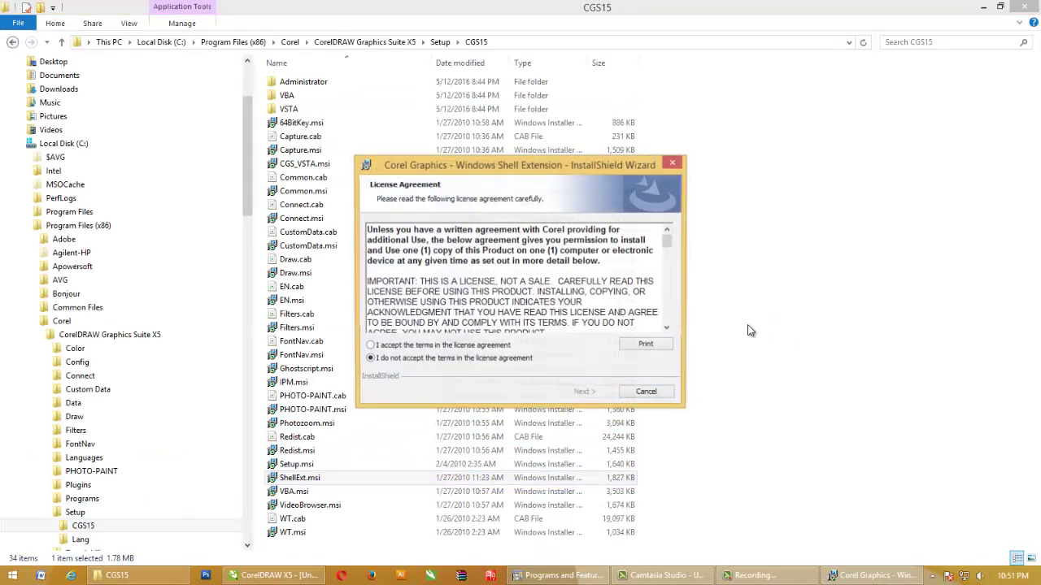
left_click(398, 347)
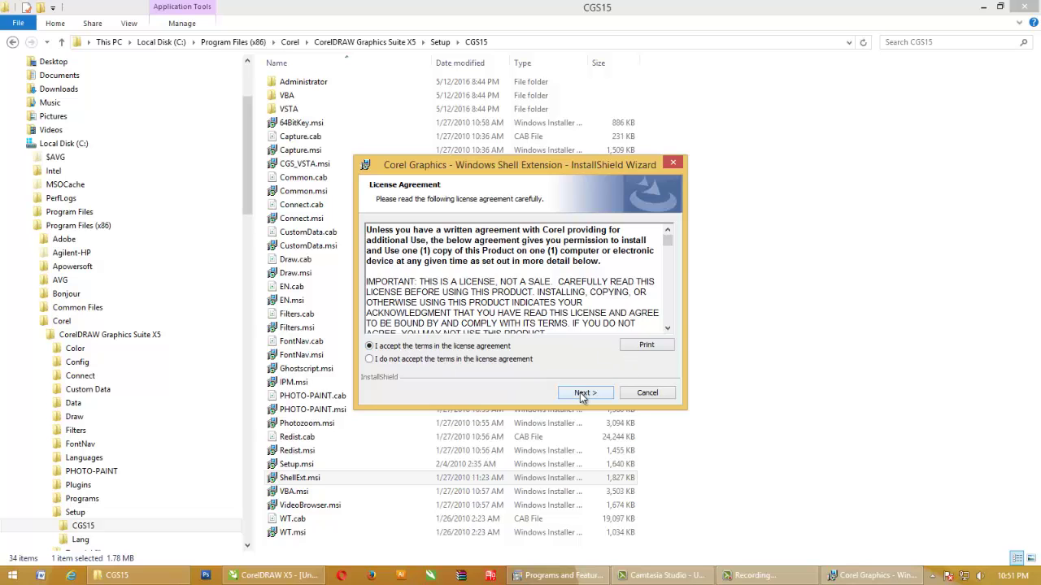
left_click(581, 394)
left_click(600, 396)
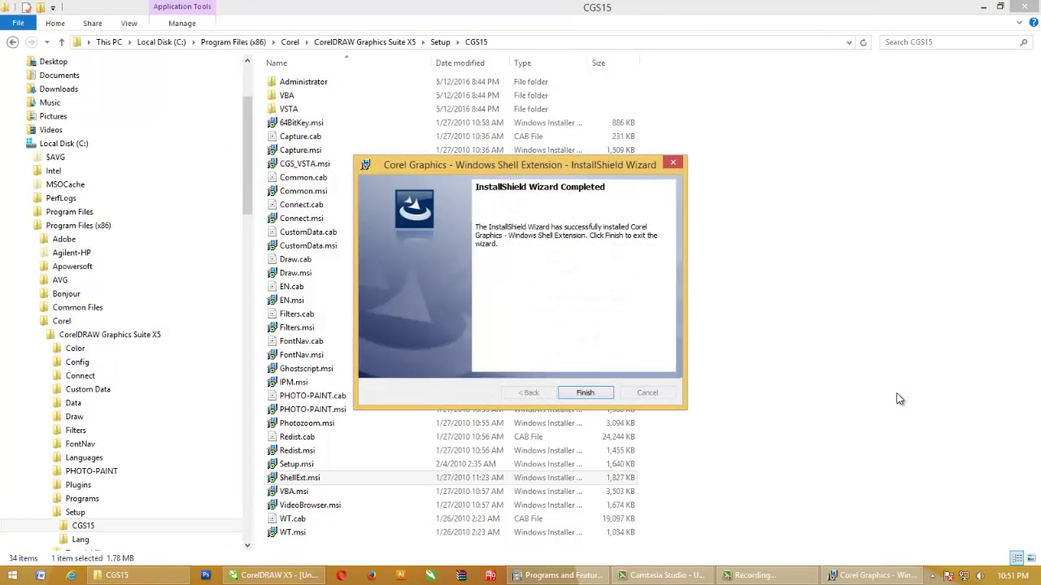
left_click(588, 395)
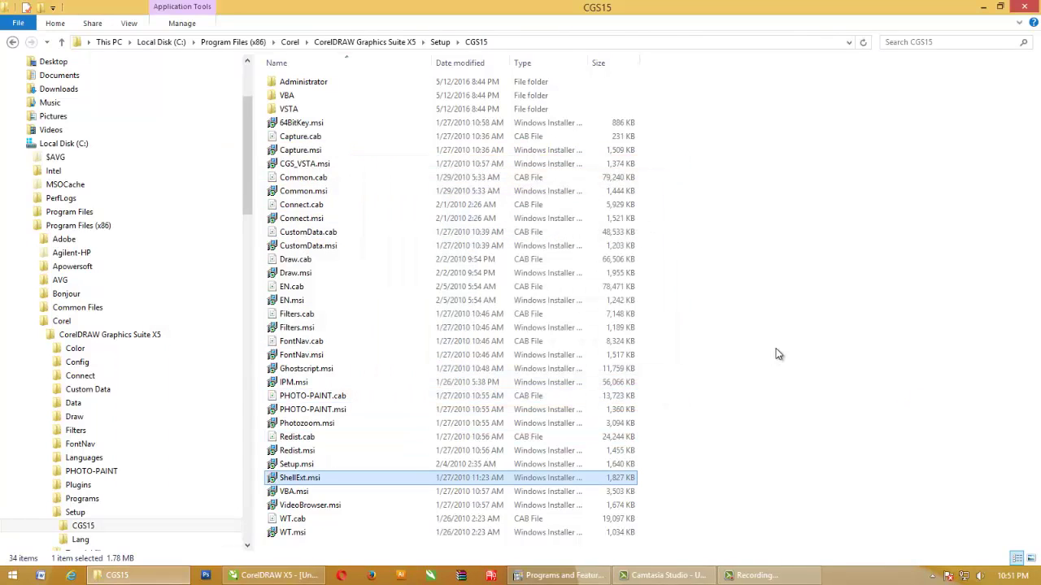
- Reload Programs and Features in Control Panel to check the installed programs for the Corel Windows Shell Extension
left_click(538, 577)
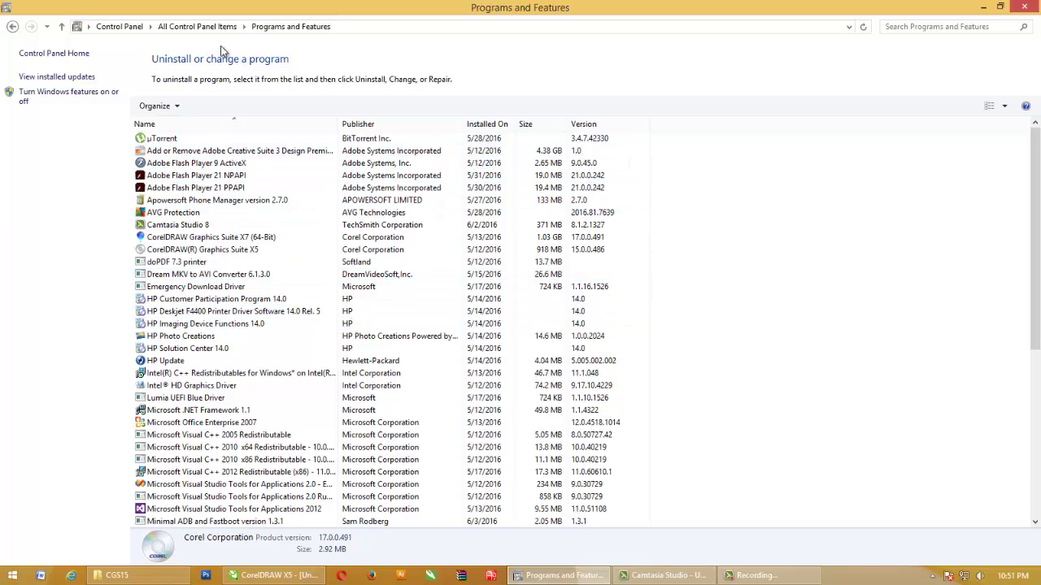
left_click(200, 27)
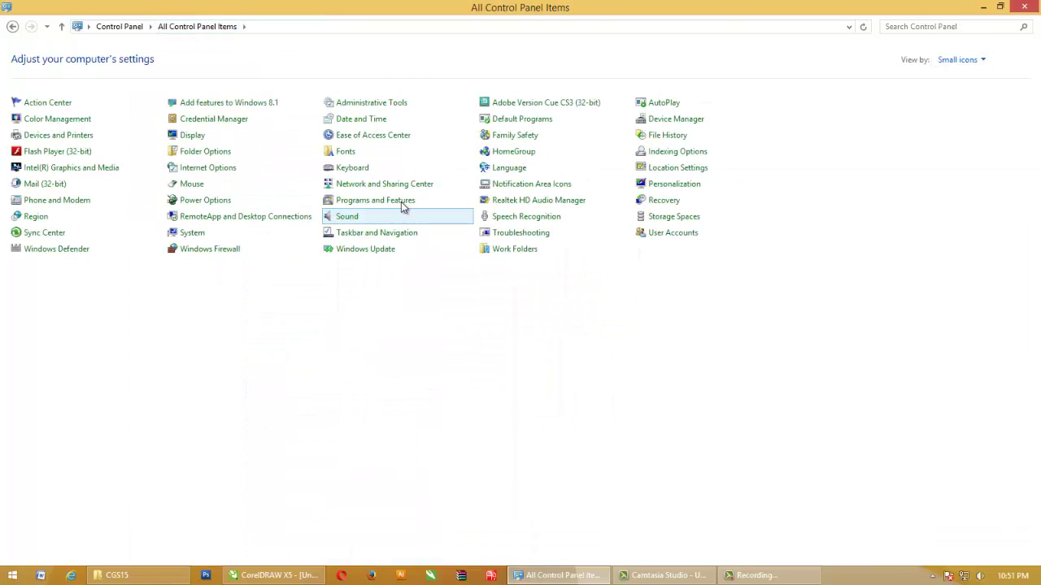
left_click(376, 203)
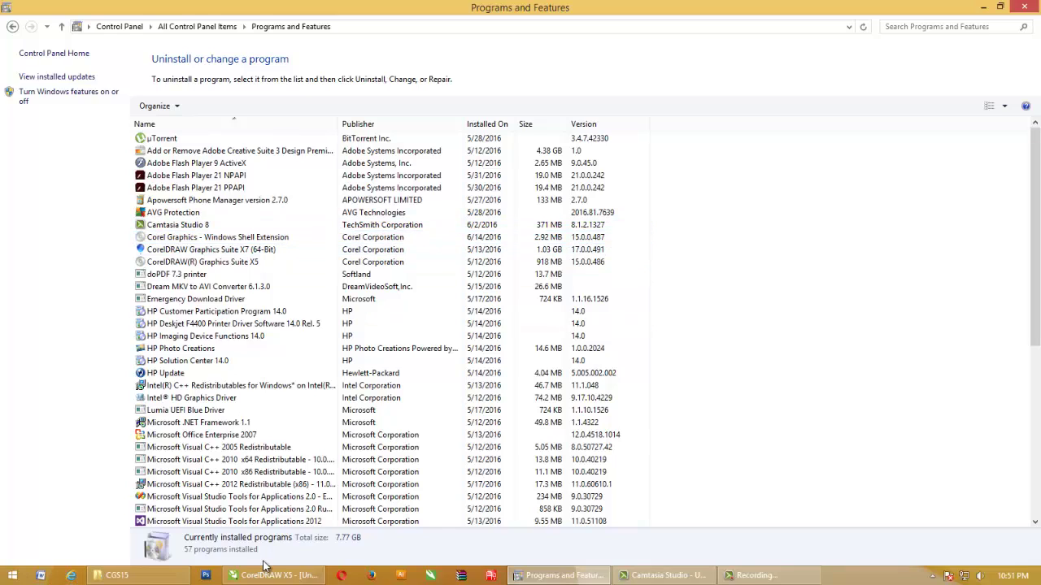
- Open the Vector-Draw folder inside Corel Vectors on drive D in a new File Explorer window, and minimize it after checking the thumbnails
key("super+e")
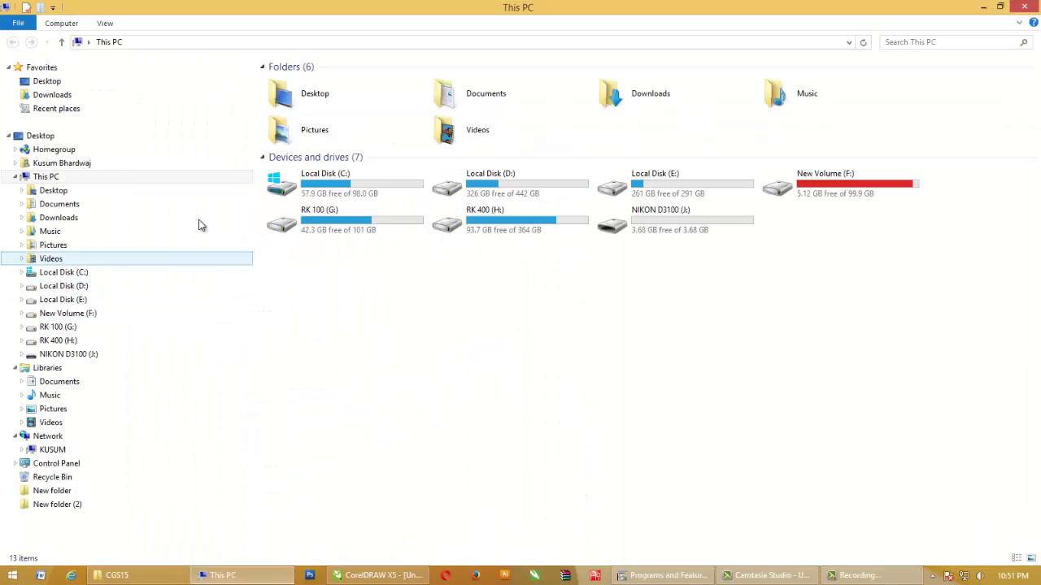
double_click(526, 192)
left_click(319, 139)
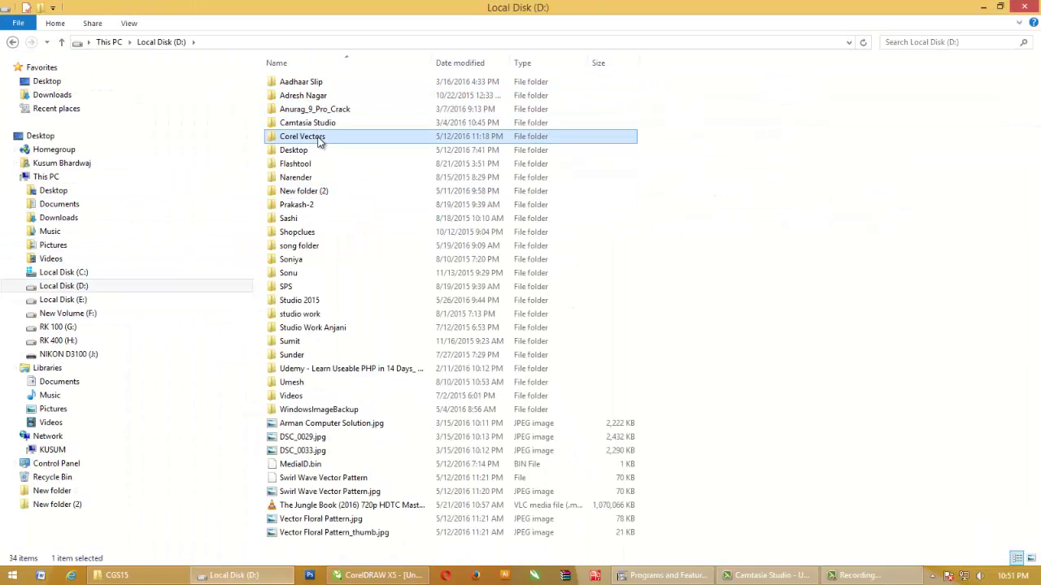
double_click(319, 139)
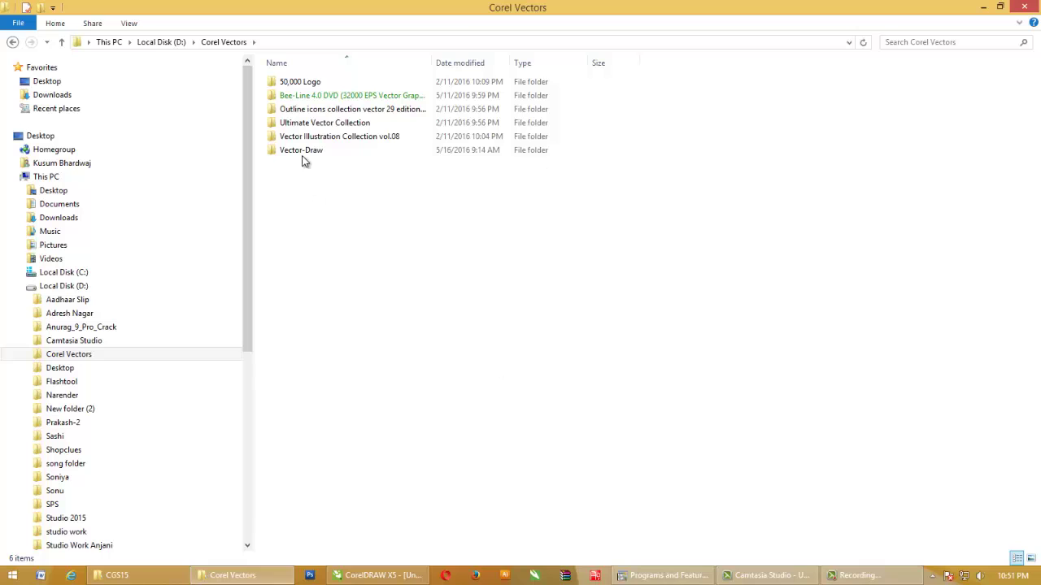
left_click(303, 151)
double_click(303, 151)
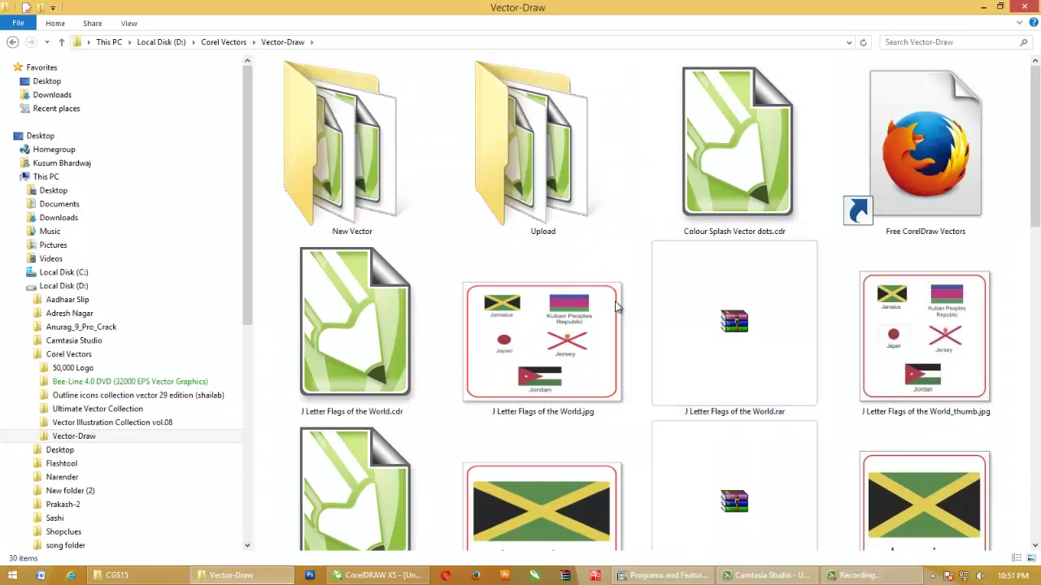
left_click(226, 578)
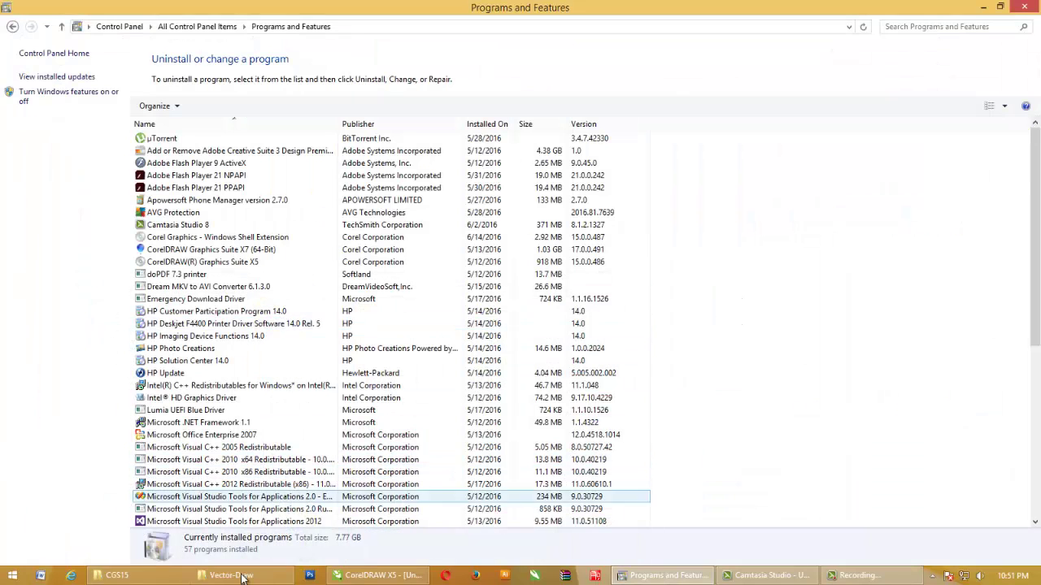
- Return to the CGS15 window and open the CorelDRAW Graphics Suite X7 folder inside Corel in Program Files
left_click(122, 576)
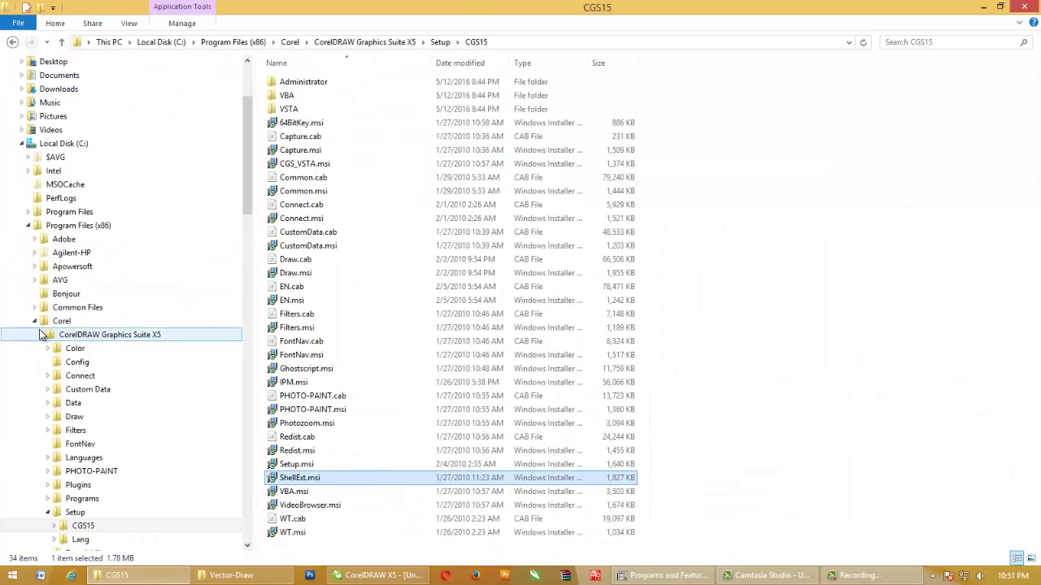
left_click(36, 321)
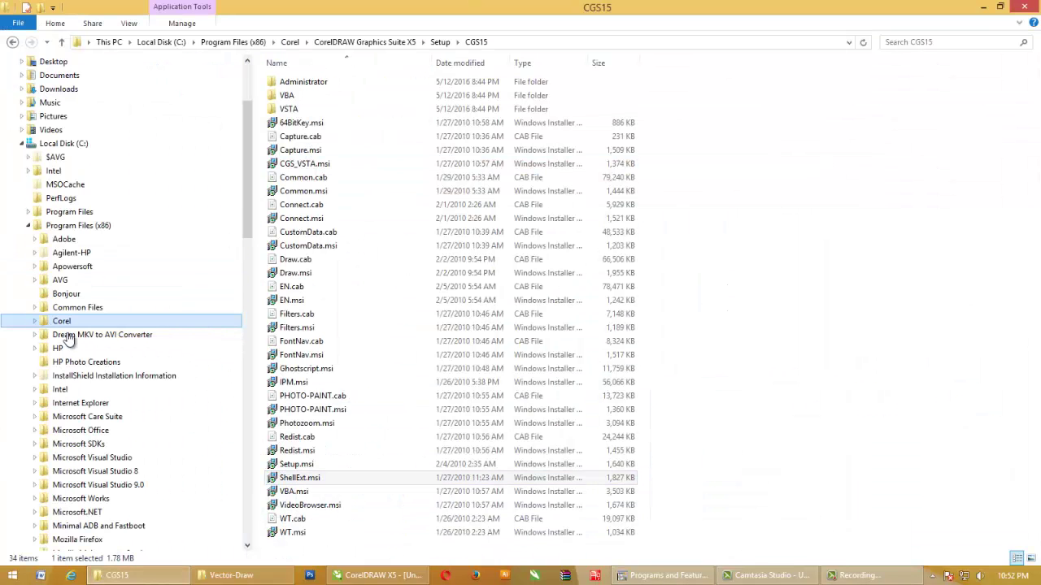
left_click(70, 211)
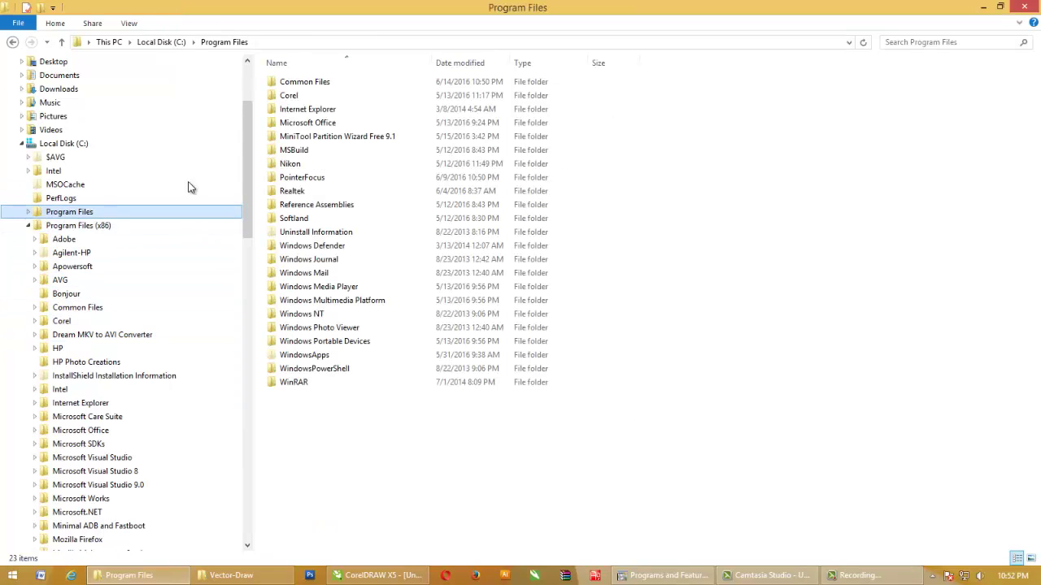
double_click(291, 97)
double_click(327, 81)
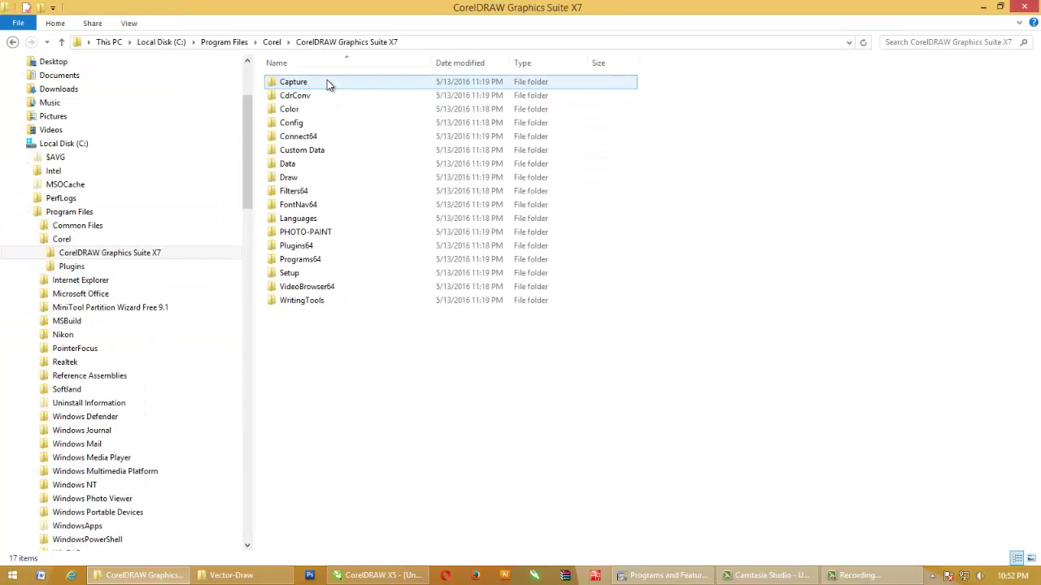
- Search the CorelDRAW Graphics Suite X7 folder for shellext.msi and open the location of the found installer
left_click(902, 42)
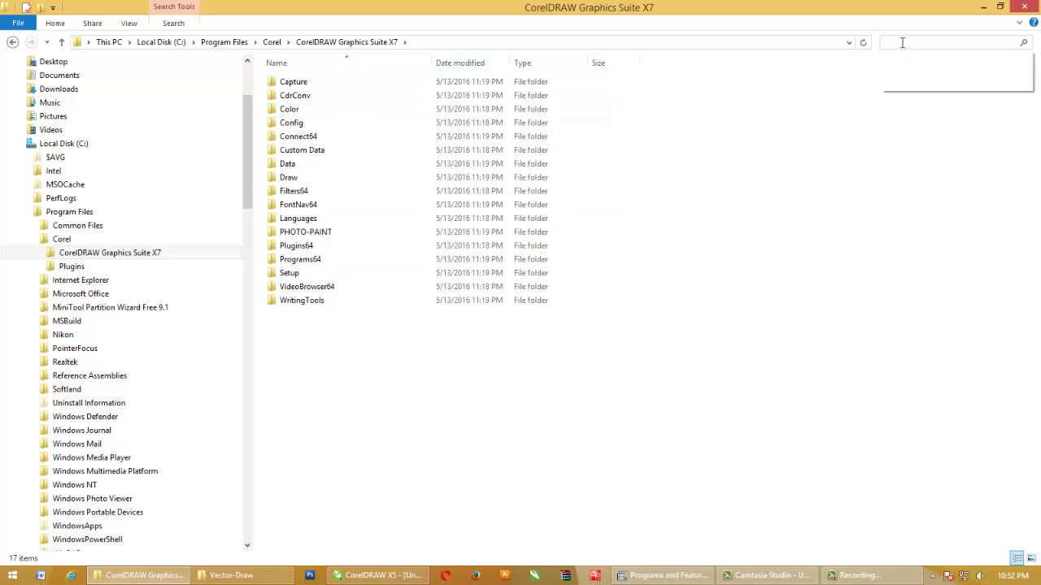
left_click(899, 60)
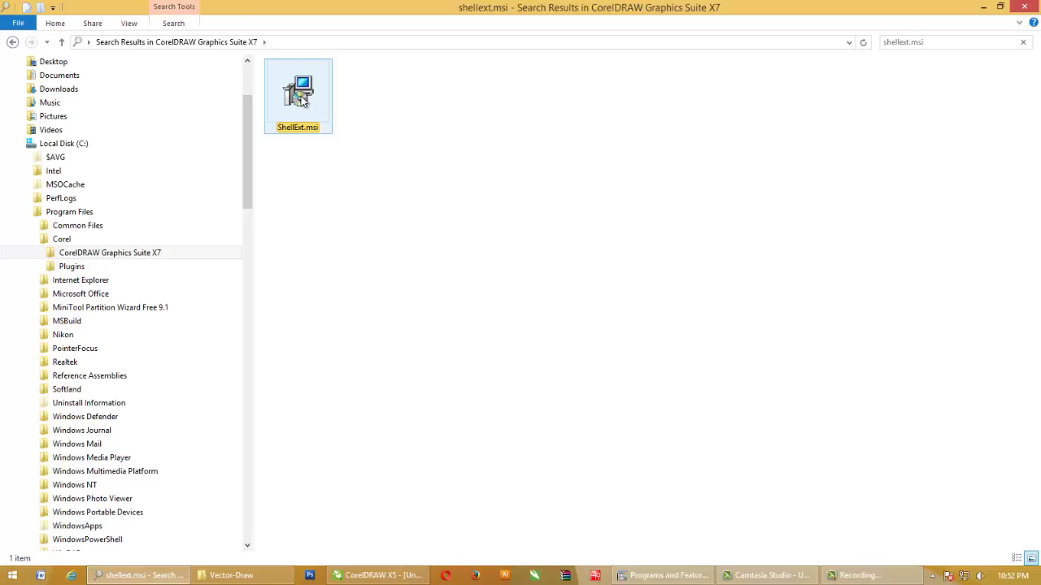
left_click(300, 98)
right_click(300, 98)
left_click(371, 364)
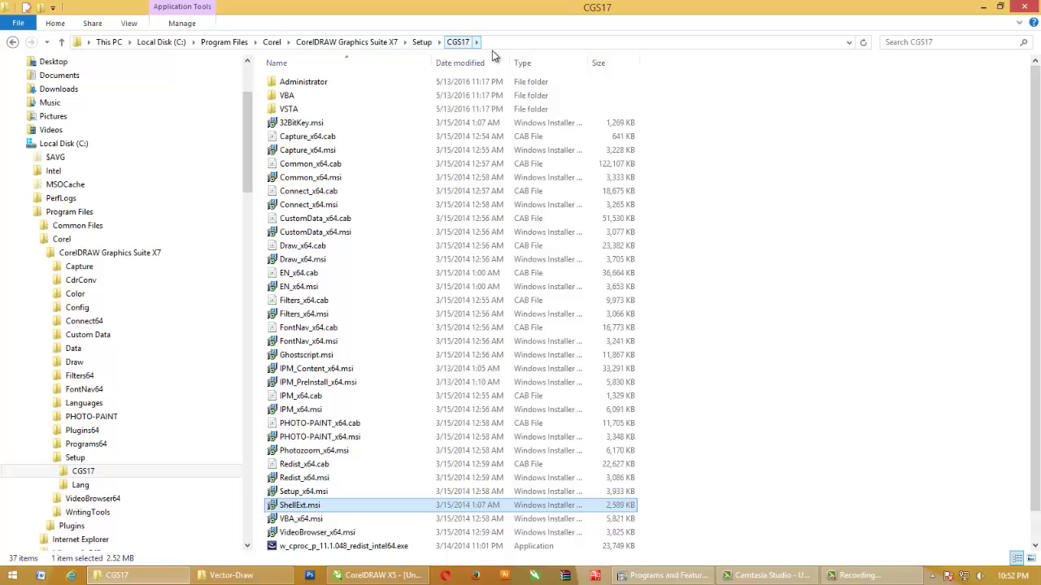
- Install the Windows Shell Extension from ShellExt.msi in the CGS17 folder, accepting the license terms and dismissing any installer error
scroll(726, 296, "down", 1)
double_click(293, 478)
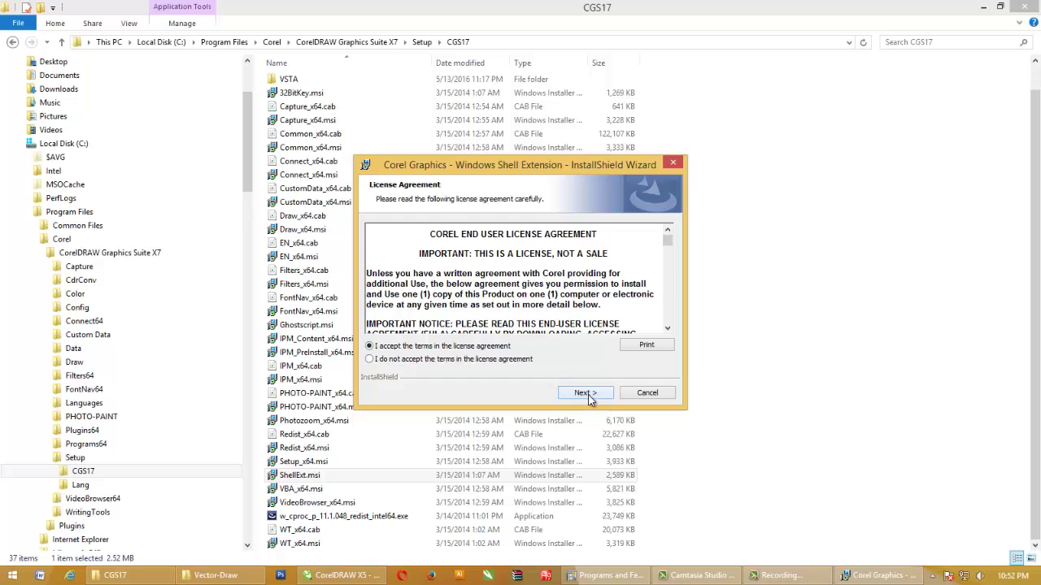
left_click(586, 394)
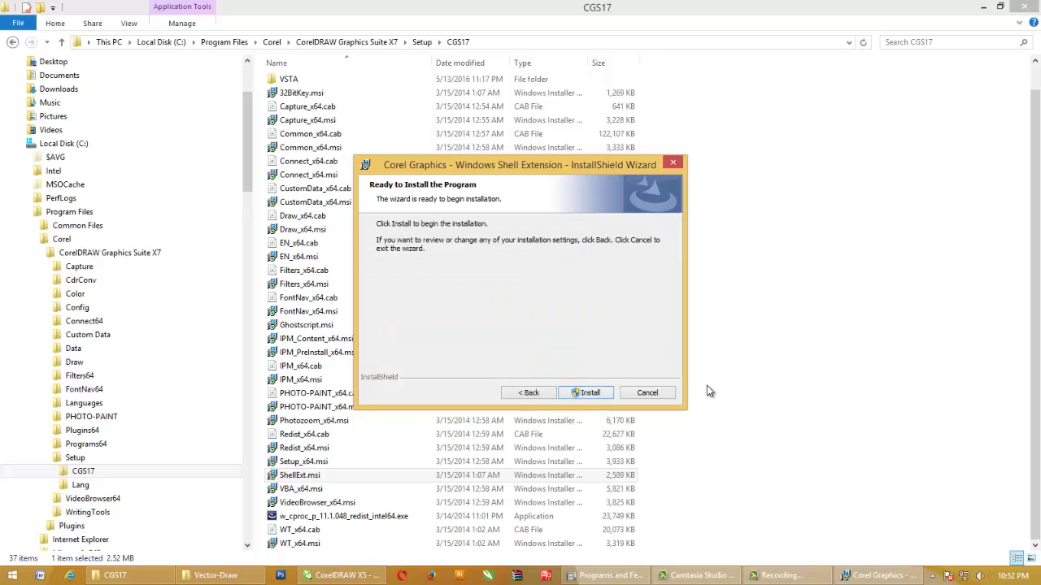
left_click(581, 393)
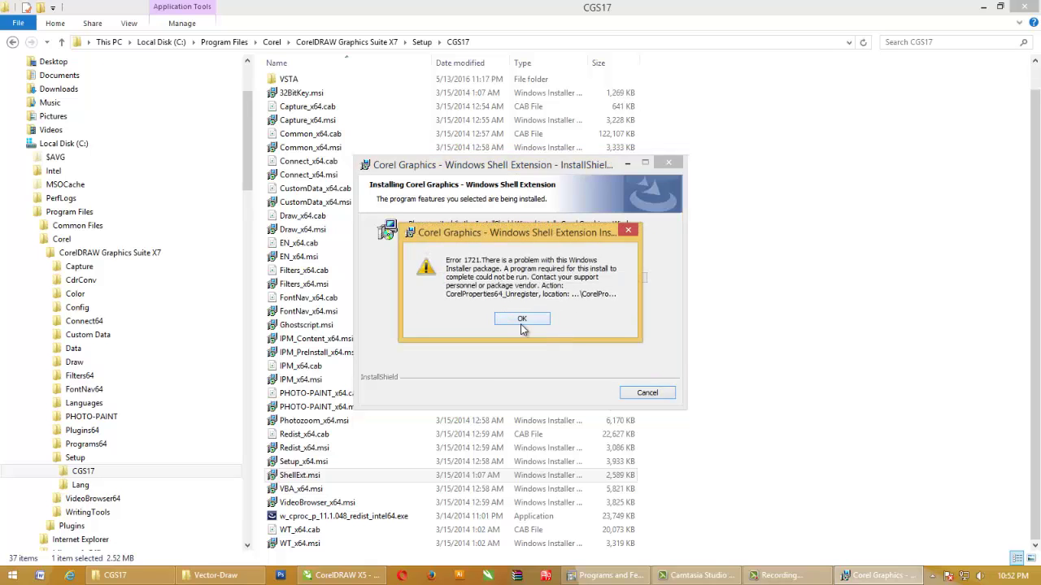
left_click(522, 321)
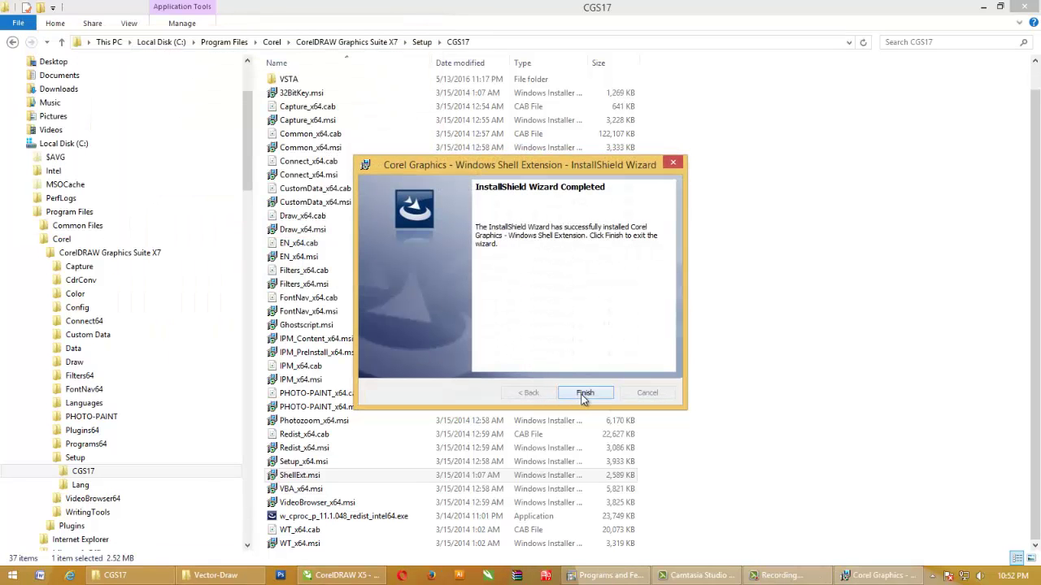
left_click(584, 394)
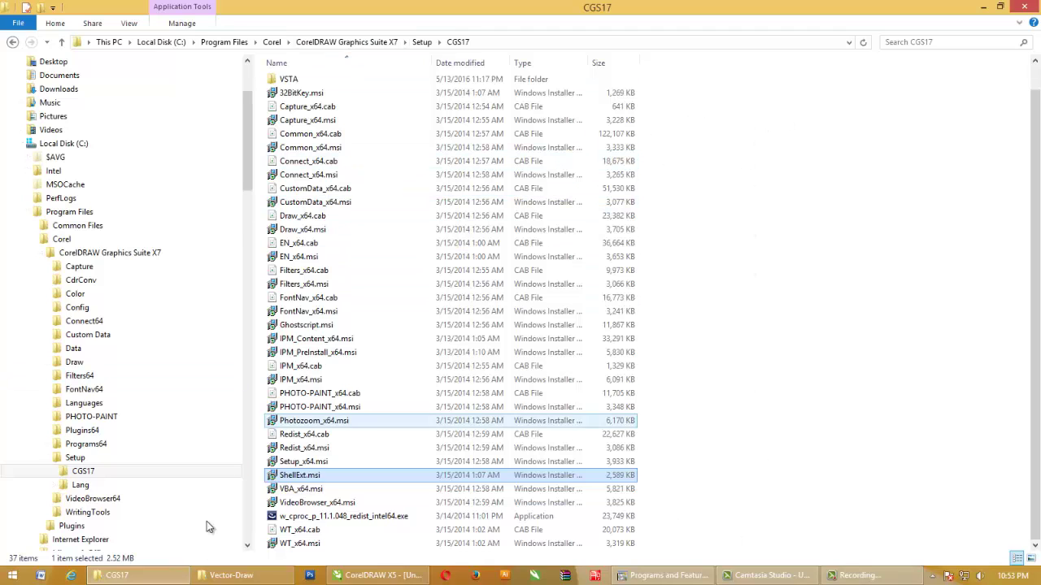
- Return to the Vector-Draw folder, refresh it and examine the previews of its CDR files
left_click(221, 579)
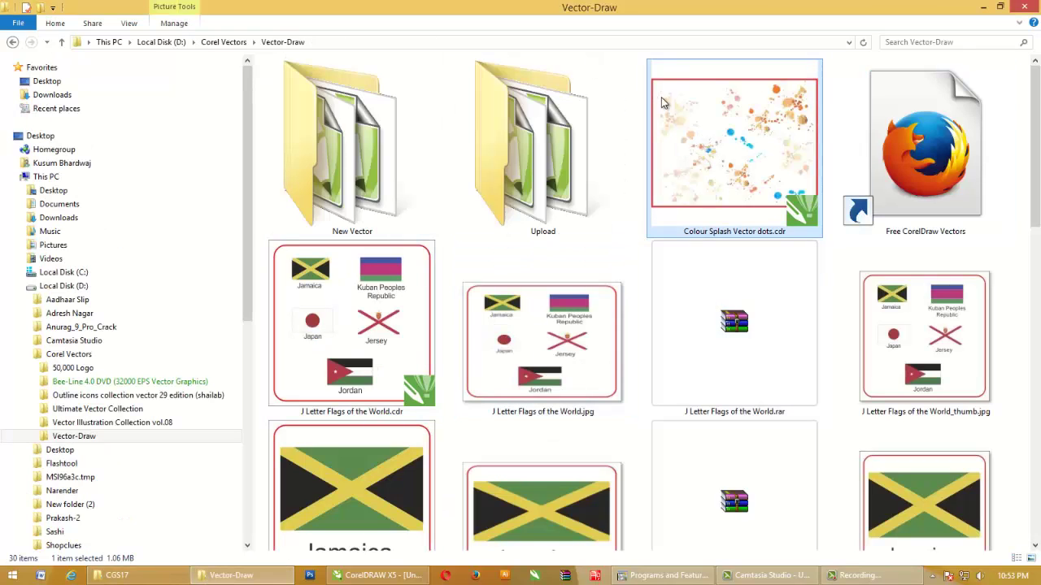
scroll(805, 345, "down", 5)
scroll(732, 375, "down", 4)
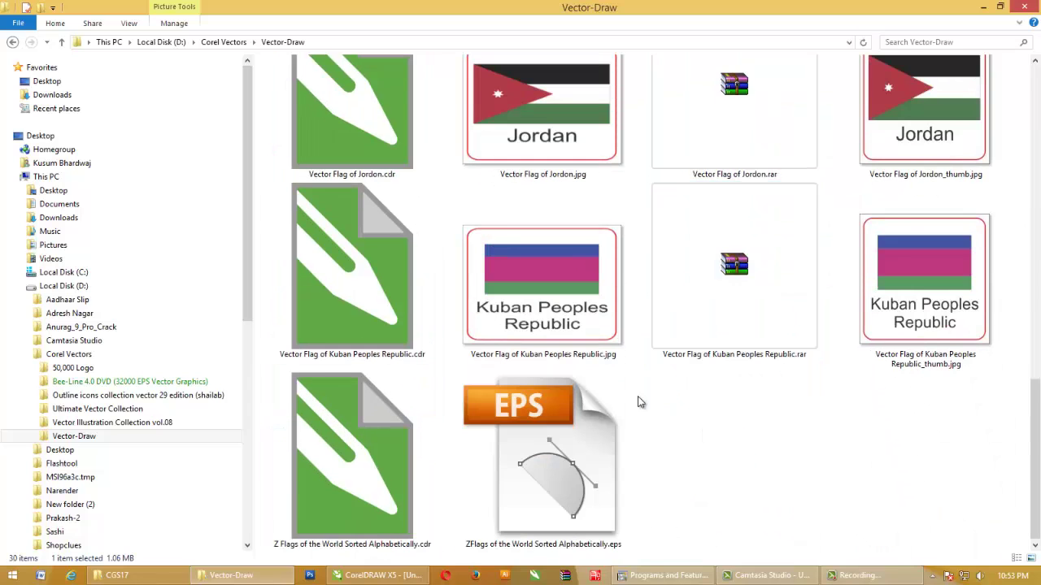
scroll(639, 402, "up", 6)
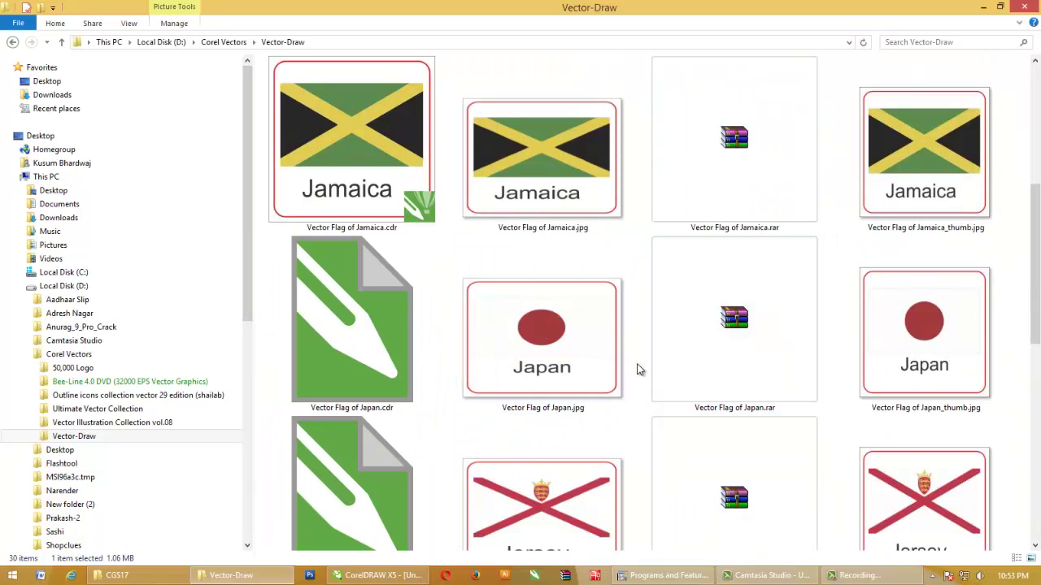
right_click(639, 368)
left_click(655, 416)
scroll(618, 398, "down", 10)
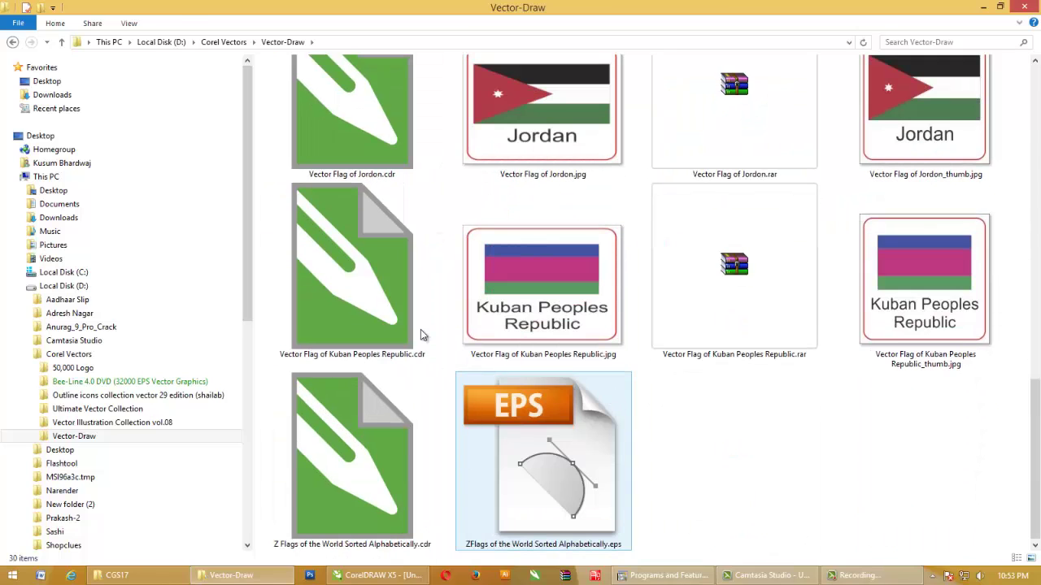
left_click(405, 315)
scroll(667, 305, "up", 6)
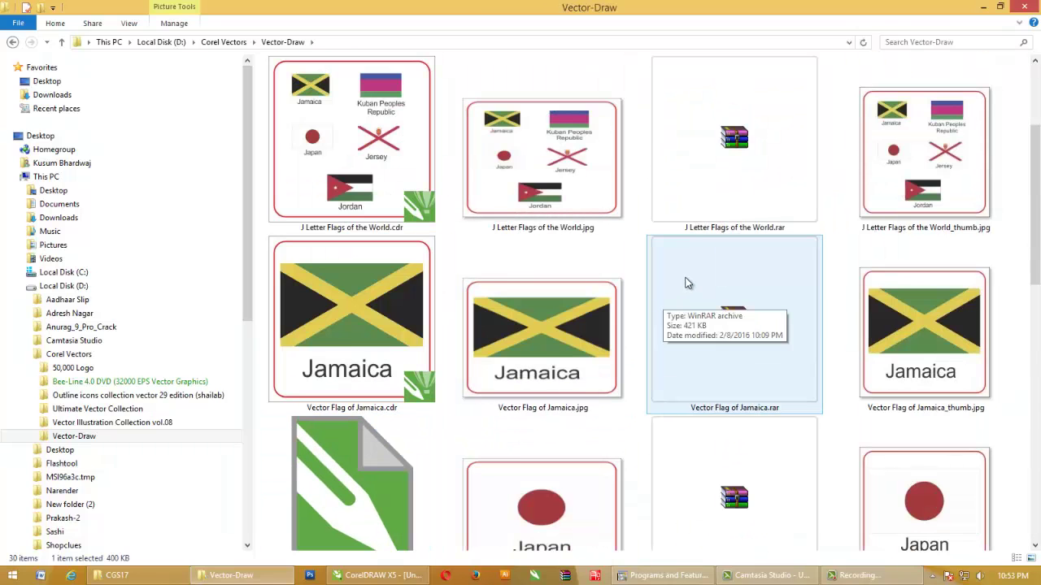
scroll(686, 283, "up", 2)
scroll(685, 283, "down", 5)
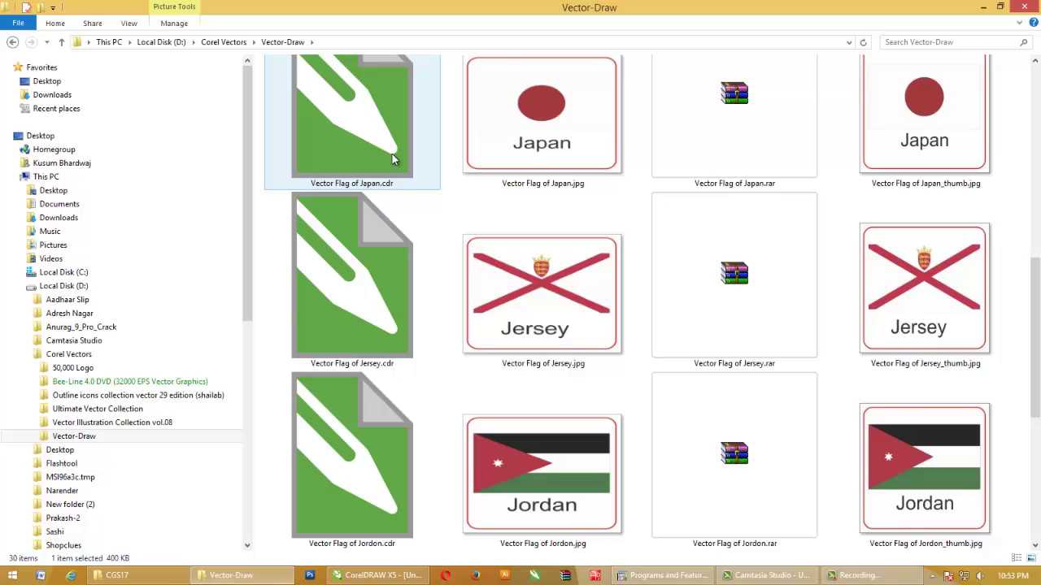
- Change the program that opens Vector Flag of Japan.cdr to CorelDRAW(R) in the file's properties and apply the change
right_click(370, 145)
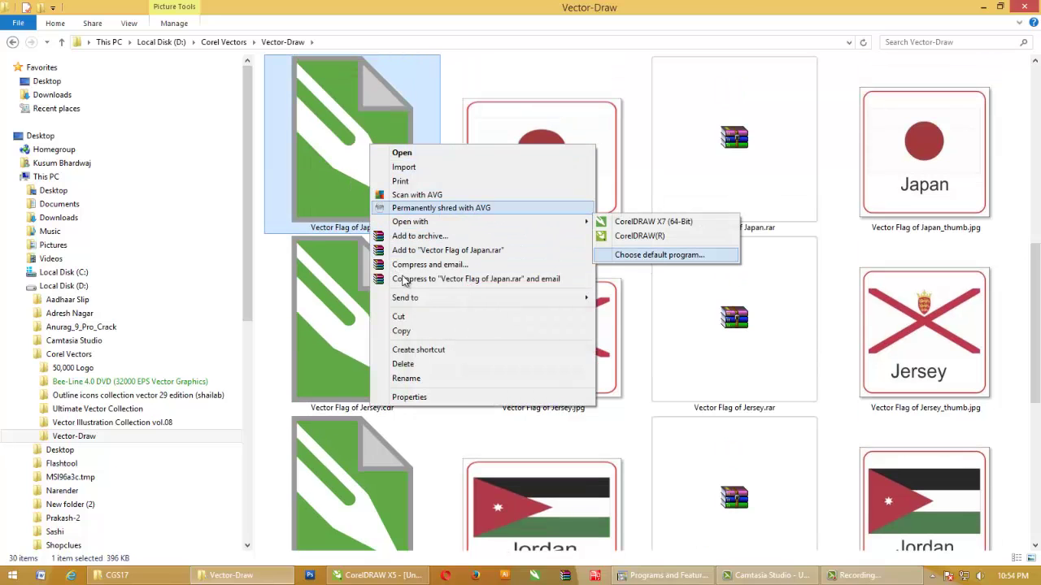
left_click(423, 397)
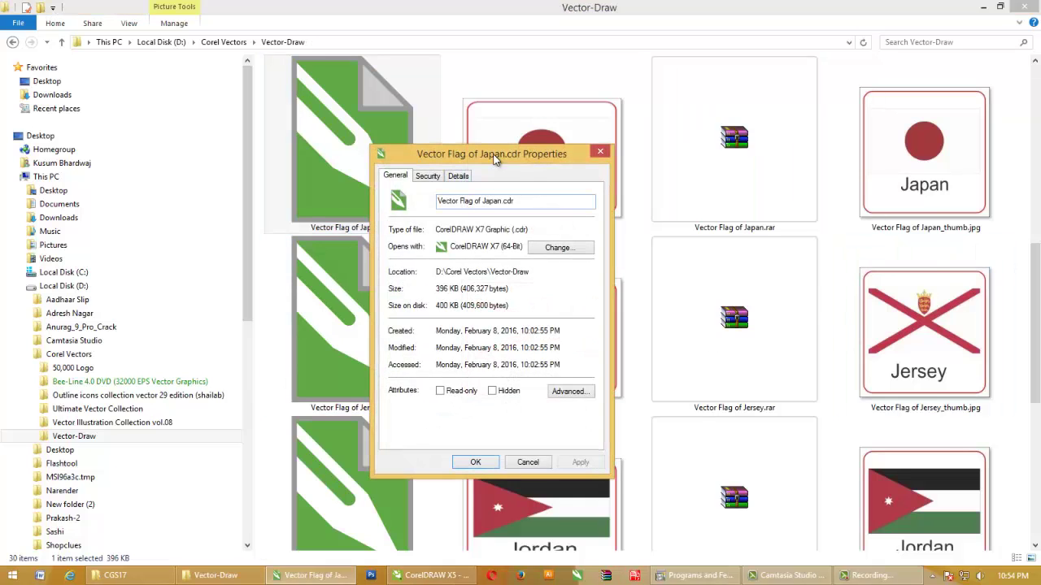
left_click_drag(494, 159, 829, 139)
left_click(893, 227)
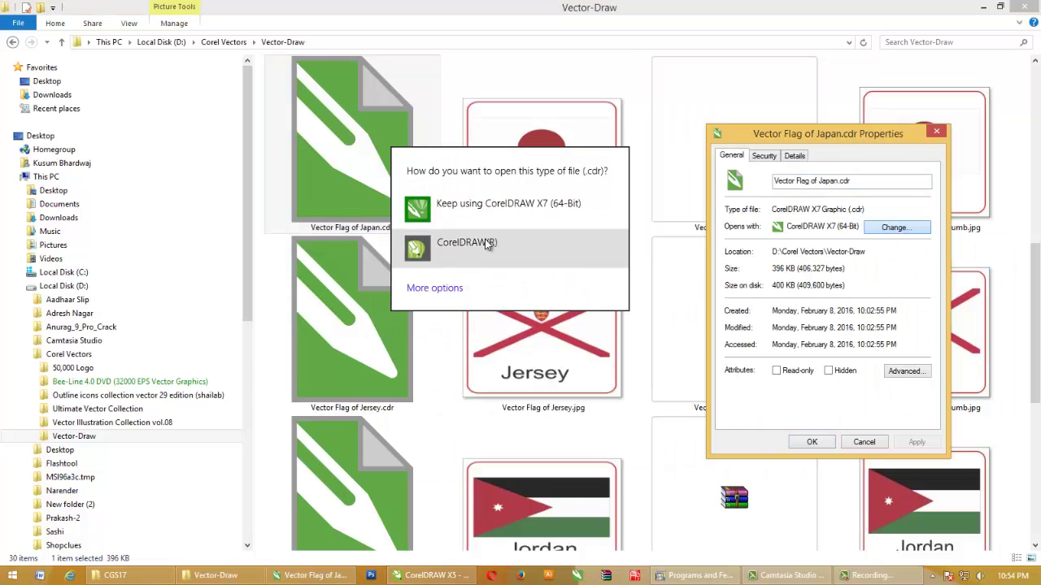
left_click(469, 251)
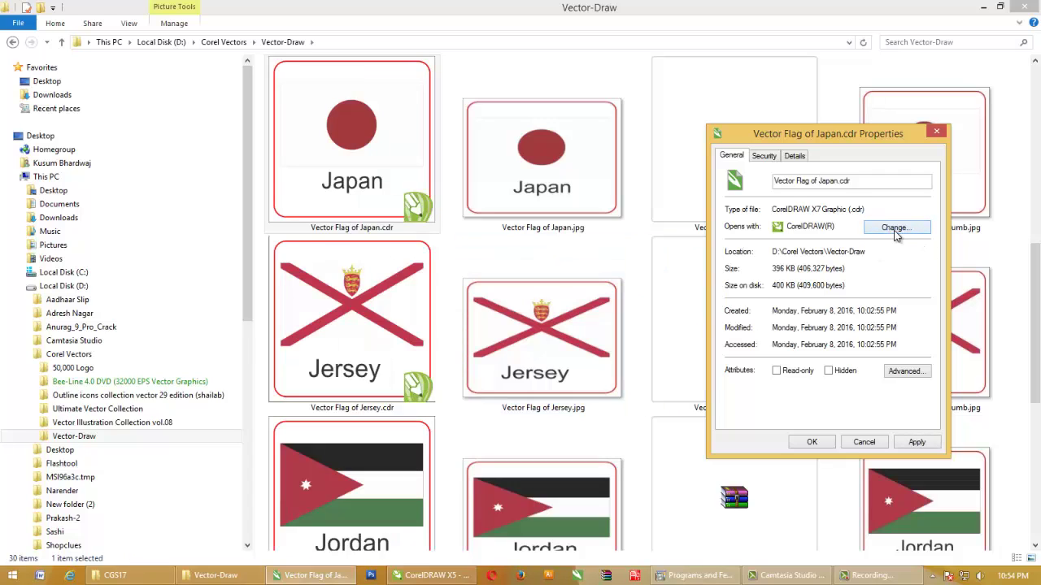
left_click(894, 229)
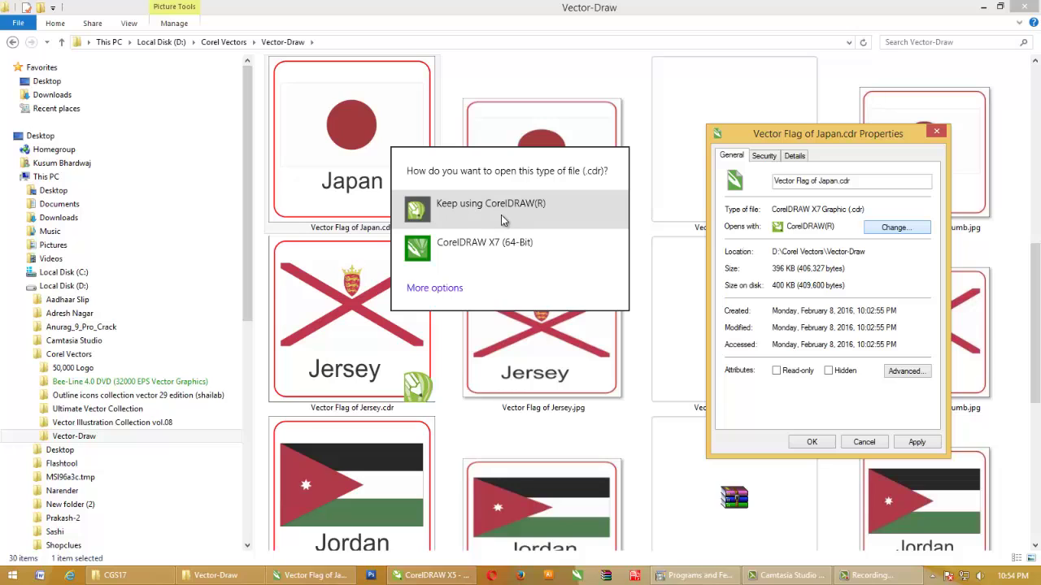
left_click(917, 441)
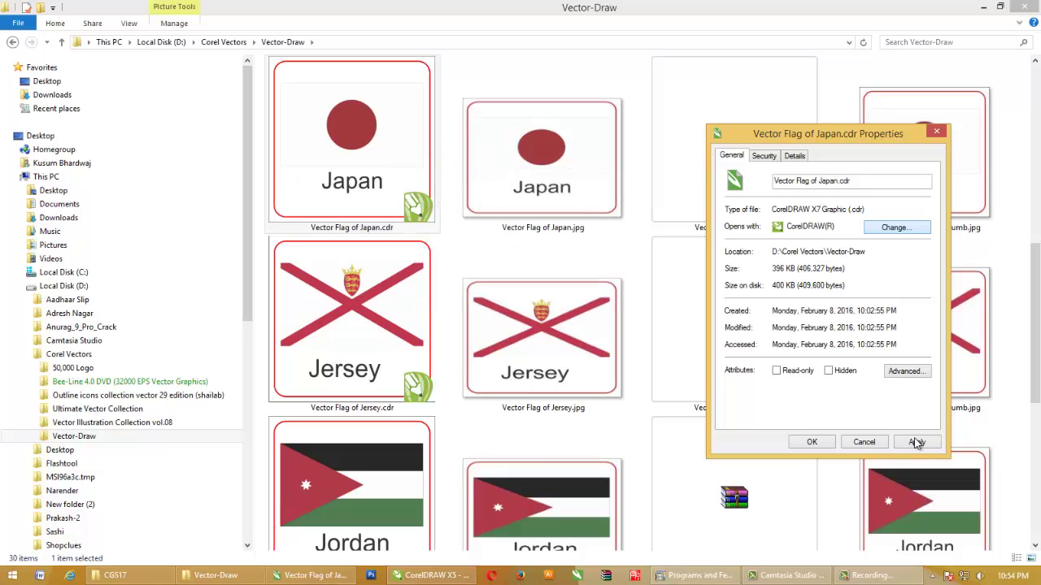
left_click(812, 442)
- Examine the CDR file previews in the Vector-Draw folder and in its Upload and New Vector subfolders
scroll(615, 325, "up", 4)
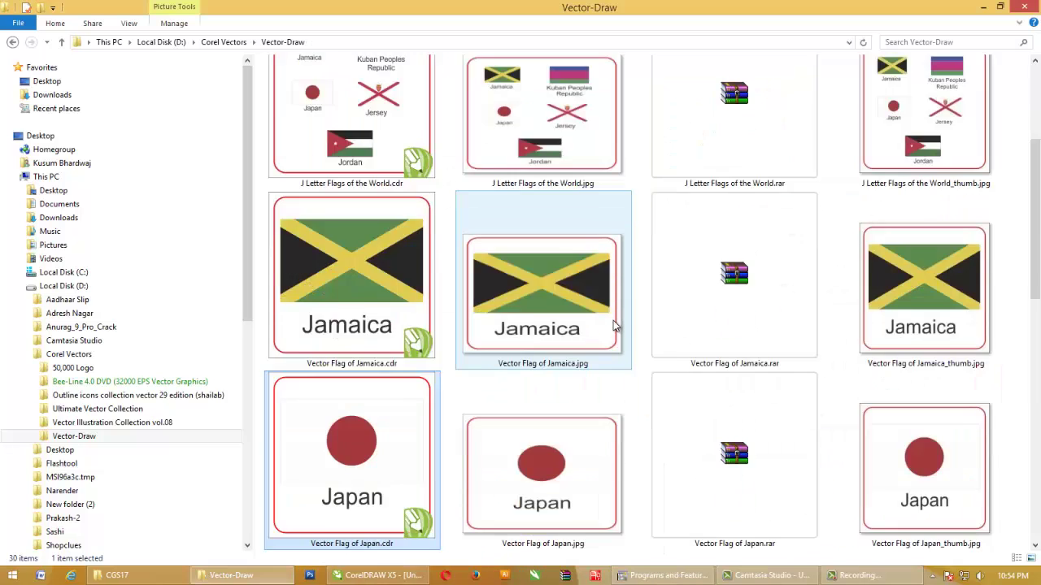
scroll(615, 325, "down", 9)
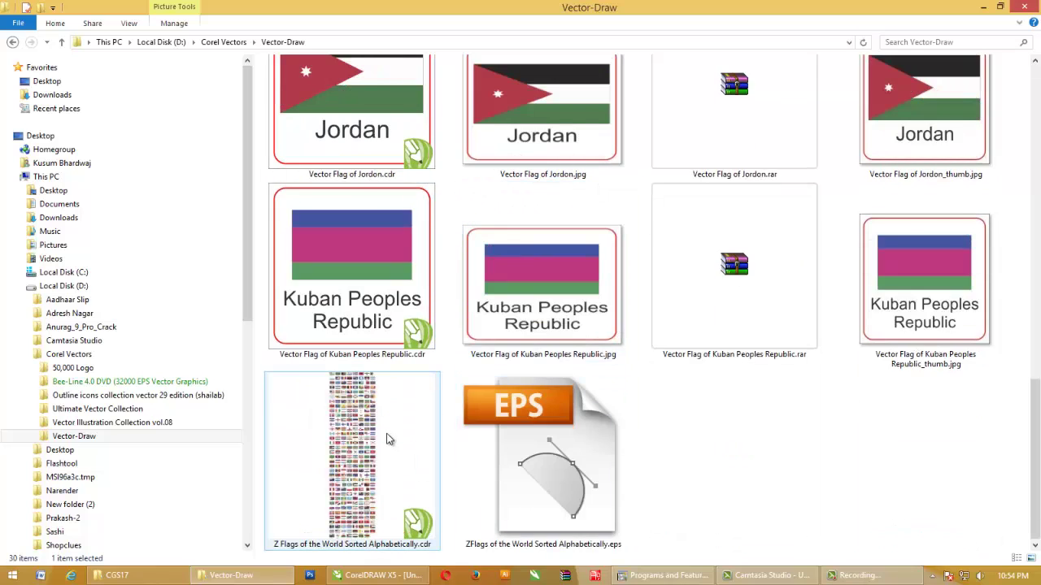
scroll(383, 383, "up", 8)
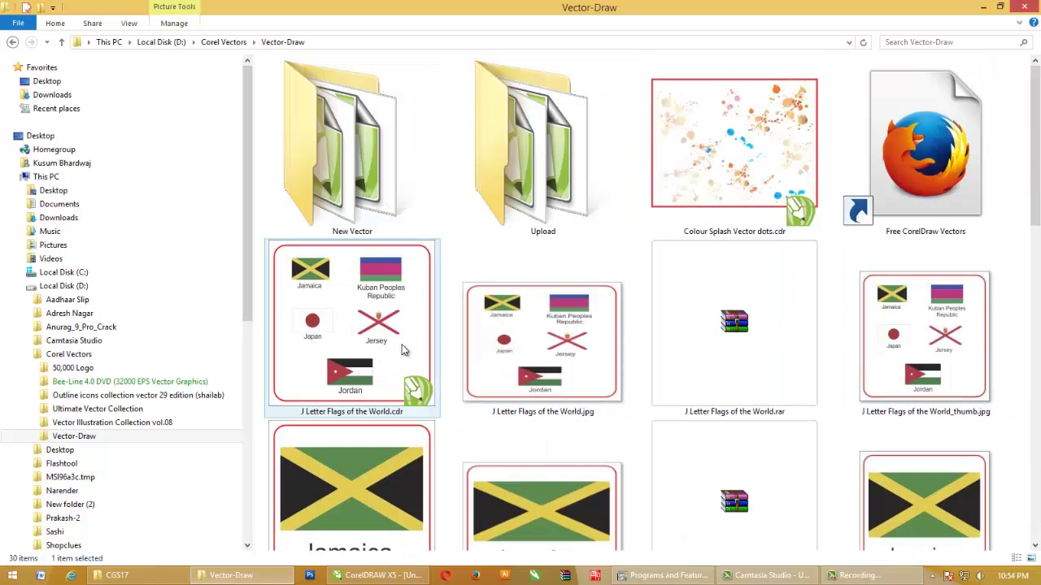
double_click(543, 154)
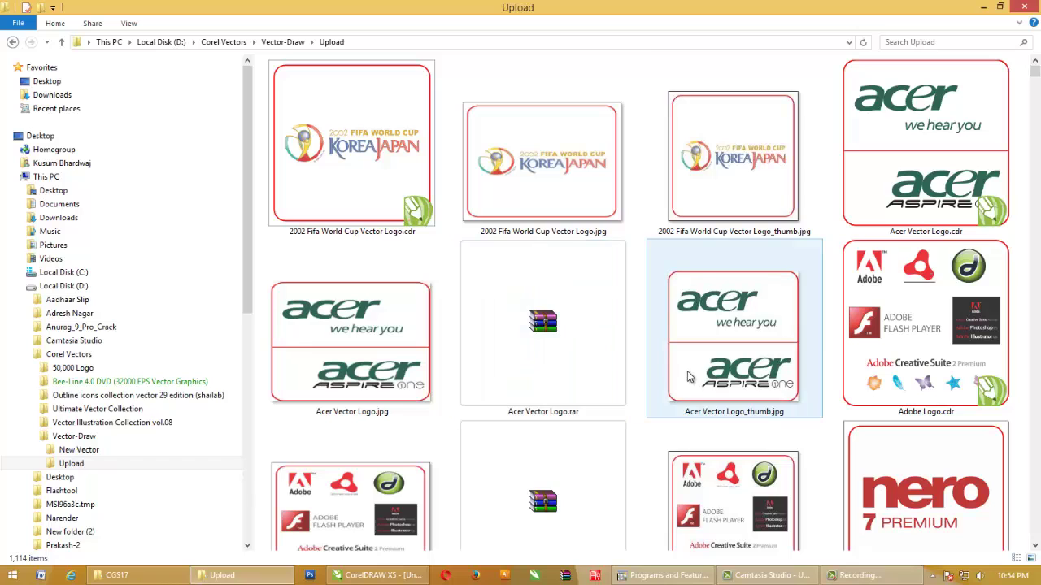
left_click(82, 450)
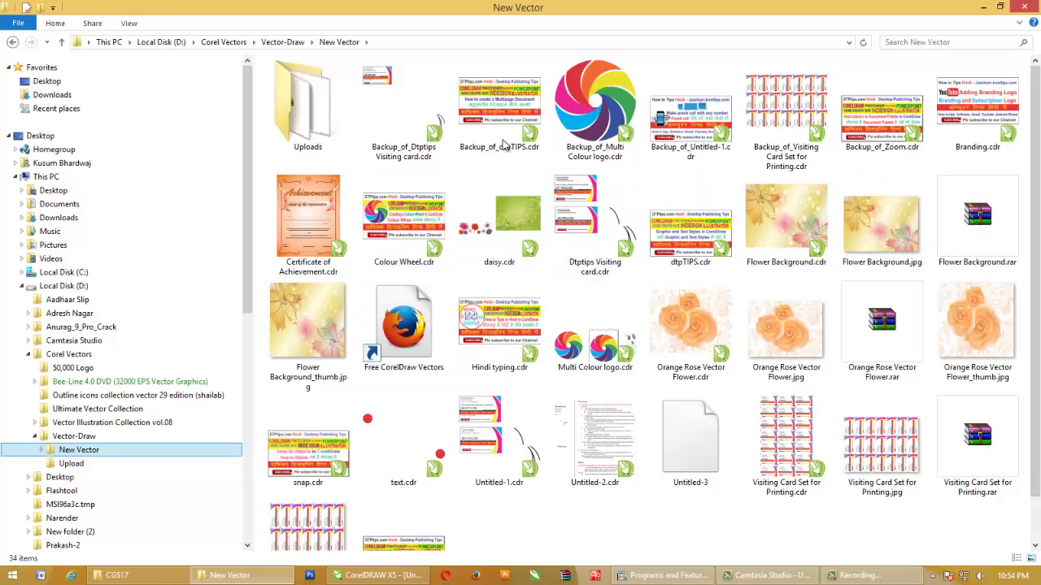
- Switch to CorelDRAW X5, view the Colour Wheel.cdr document and return to the Untitled-1 document with the ShellExt.msi text
left_click(382, 579)
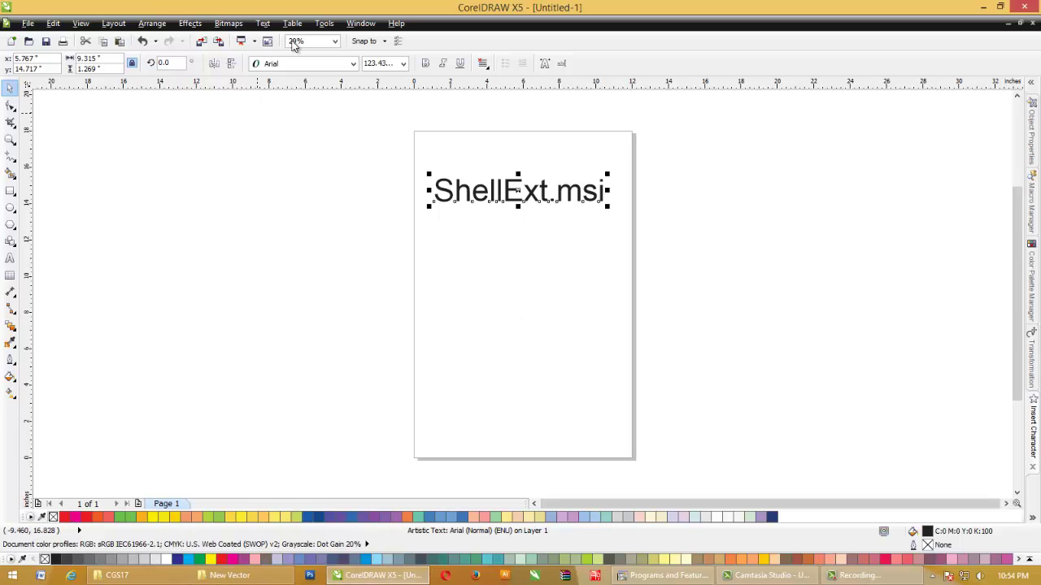
left_click(357, 24)
left_click(392, 221)
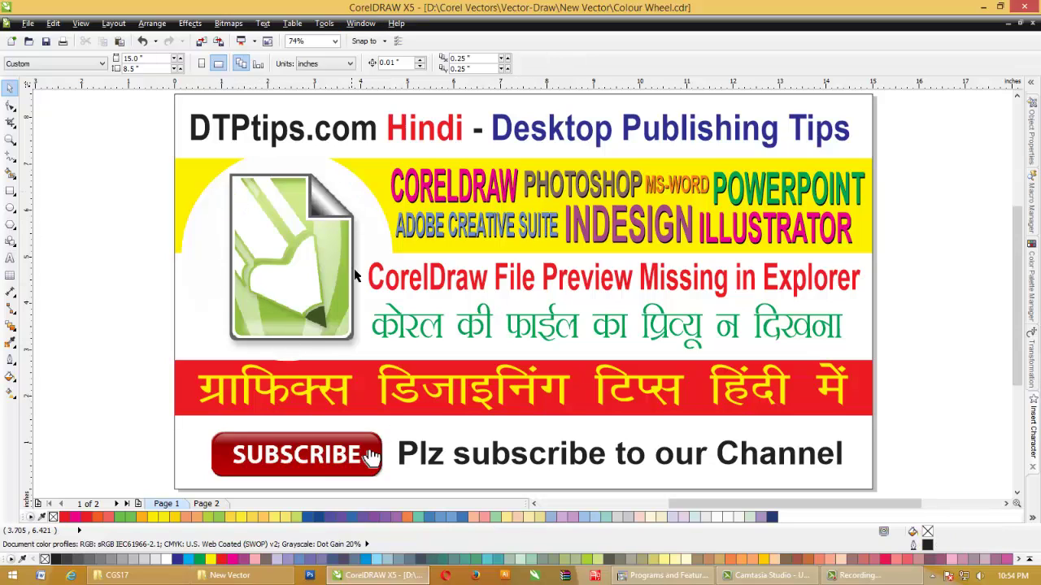
left_click(361, 22)
left_click(390, 235)
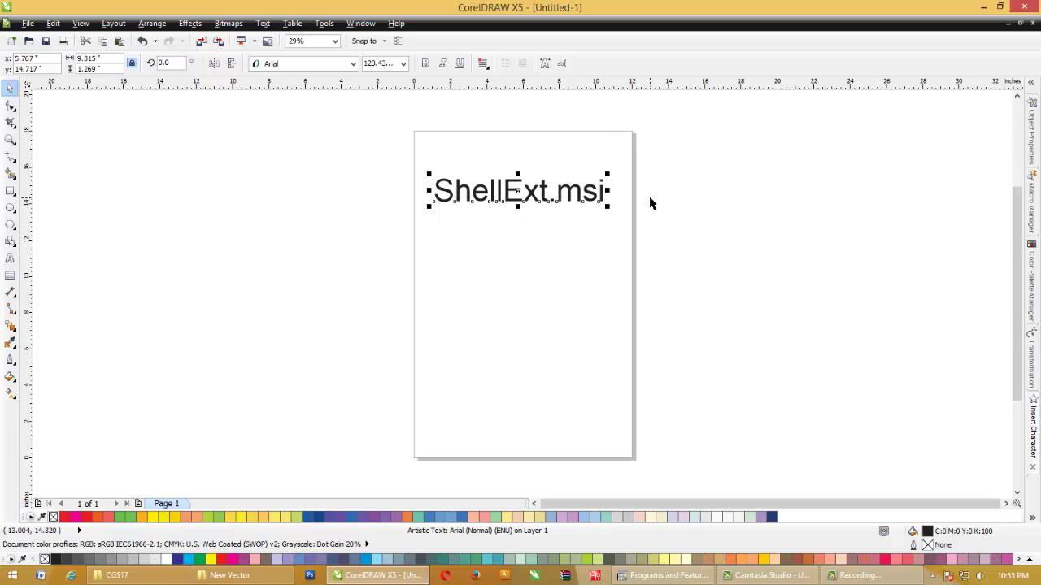
- Reload the Programs and Features list to check the Corel Graphics - Windows Shell Extension entries, and return to the New Vector folder
left_click(663, 576)
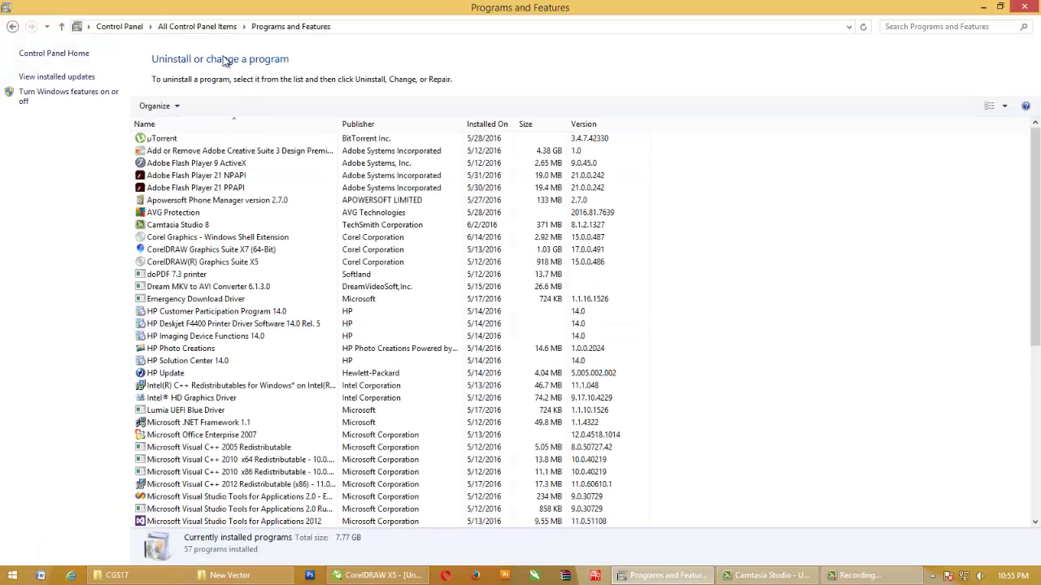
left_click(203, 27)
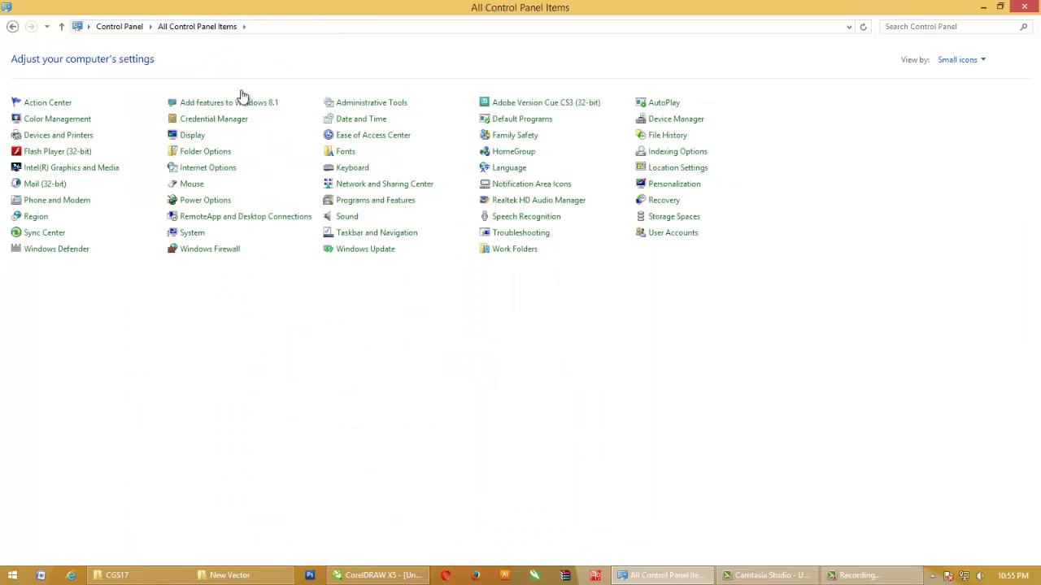
left_click(402, 202)
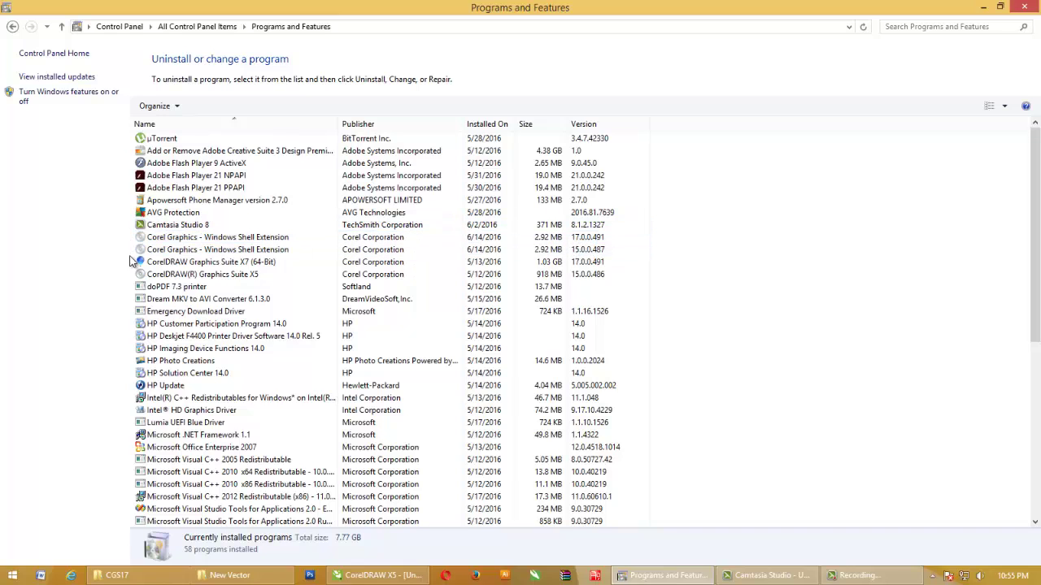
left_click(239, 577)
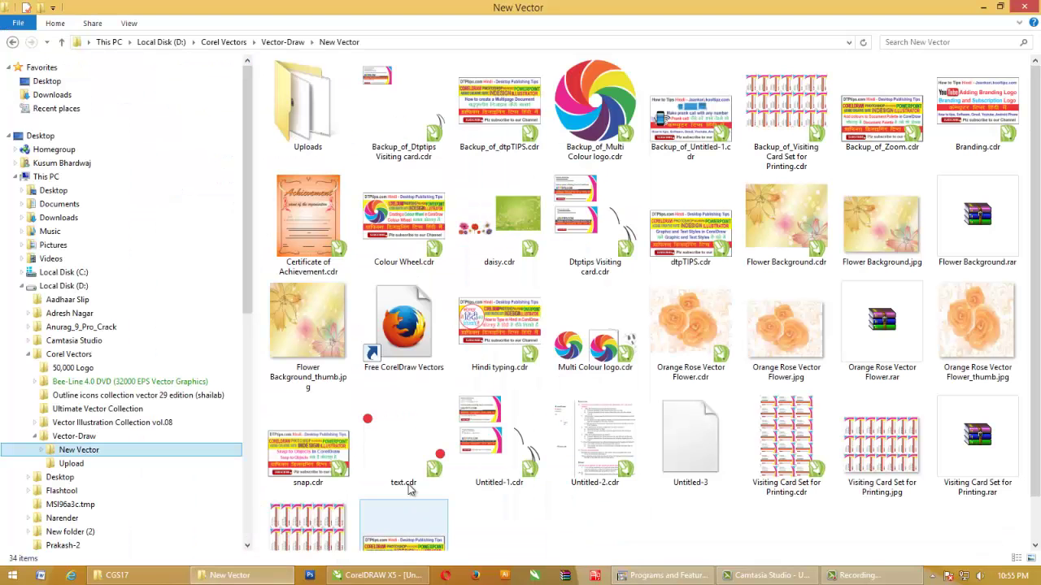